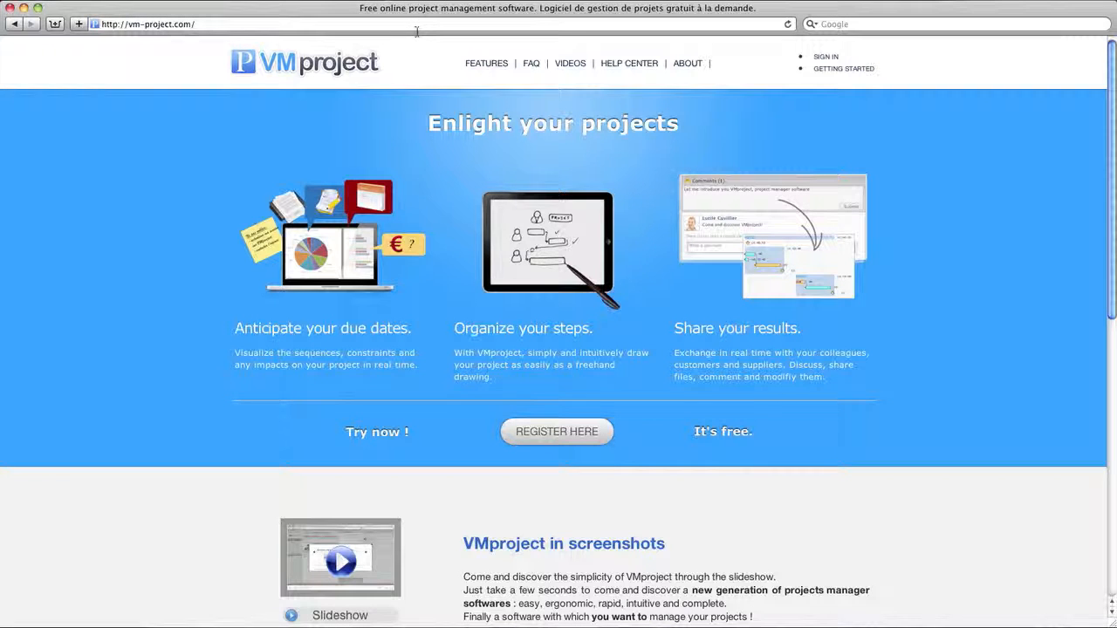
Step: Sign in to the VMproject account with the account e-mail and password
click(817, 57)
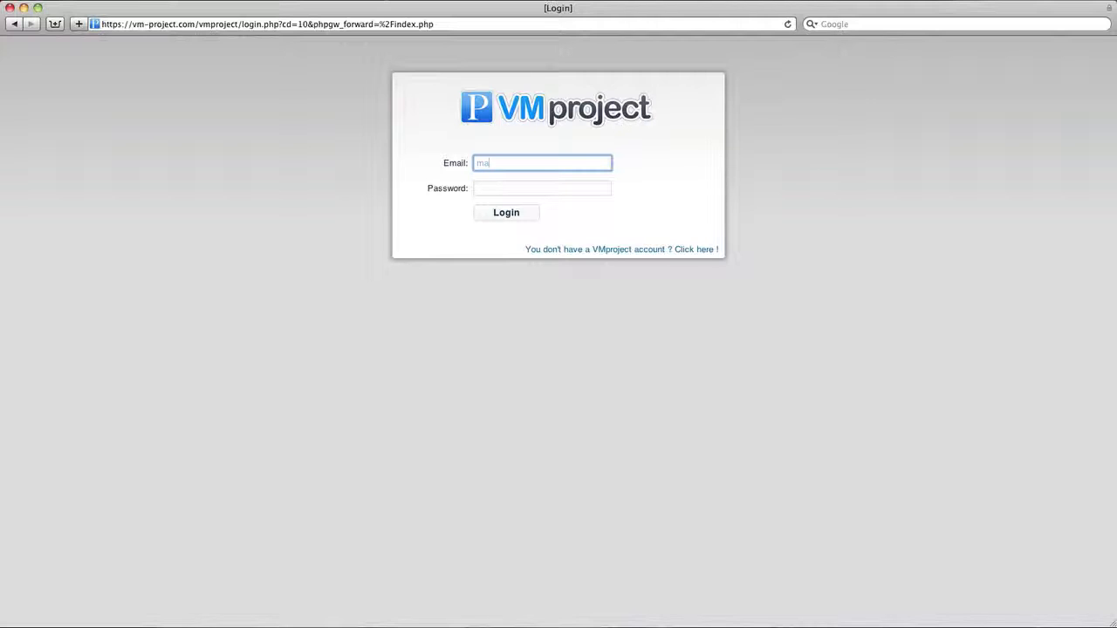
key(Tab)
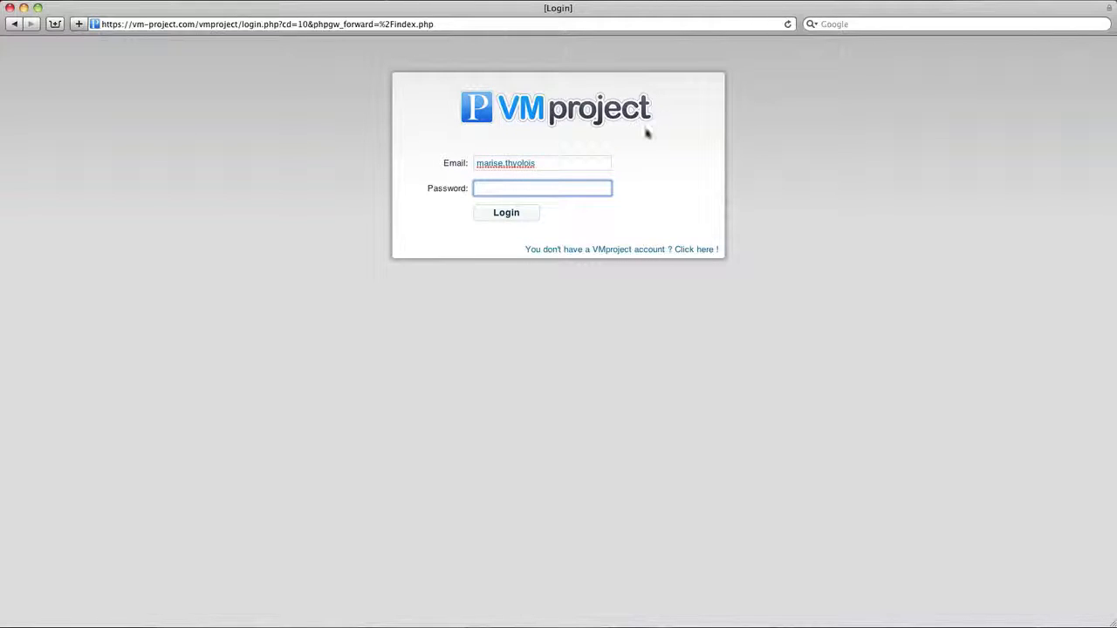
click(603, 160)
text(@)
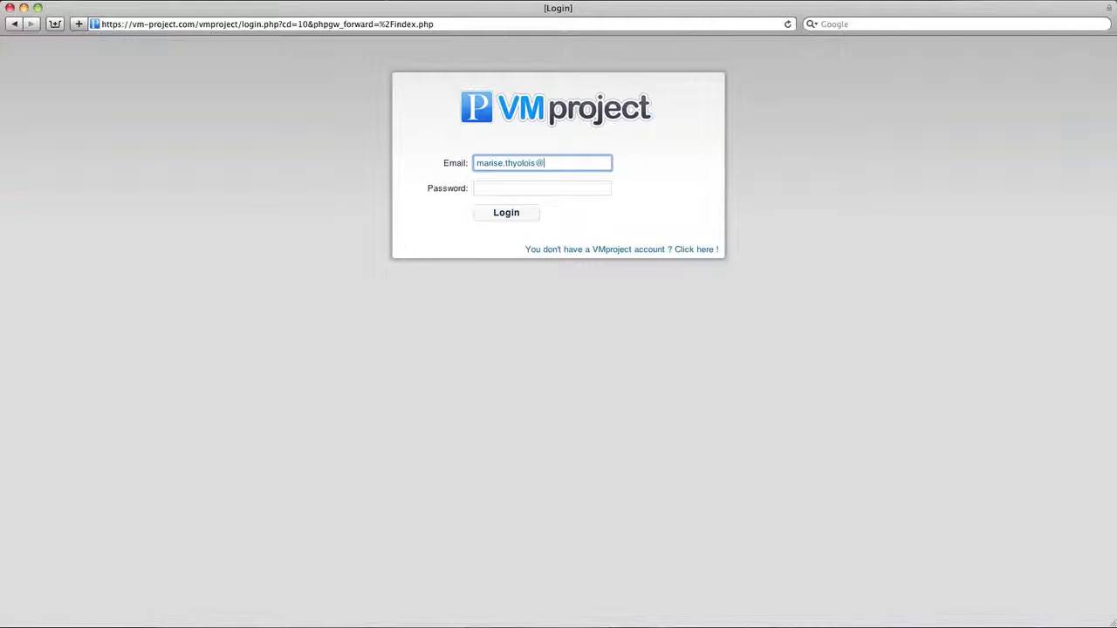
text(yopmail.com)
key(Tab)
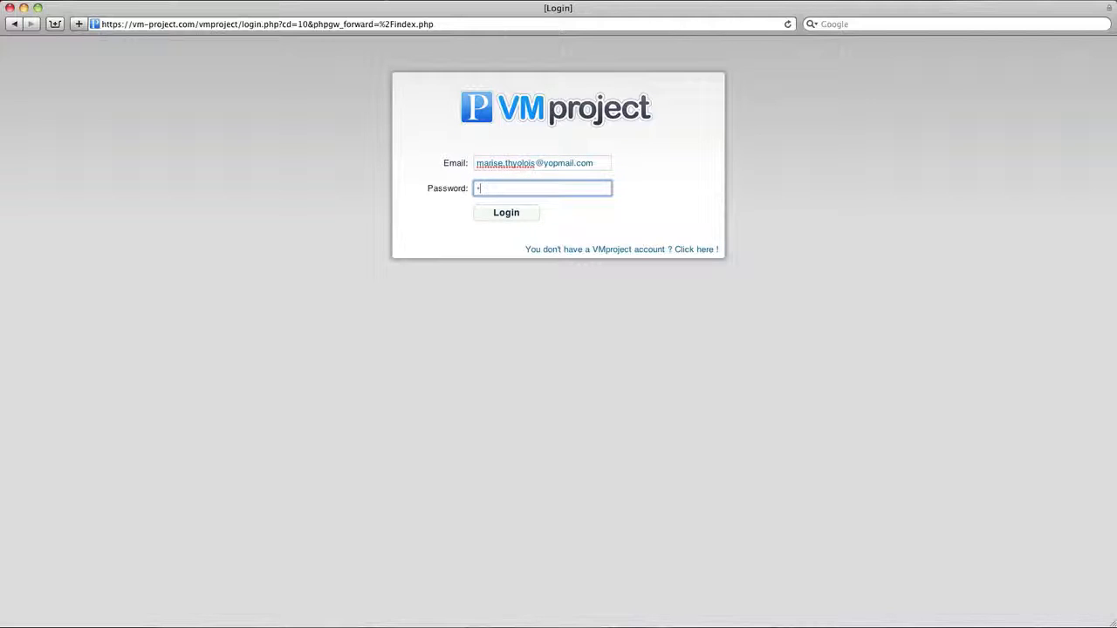
key(Return)
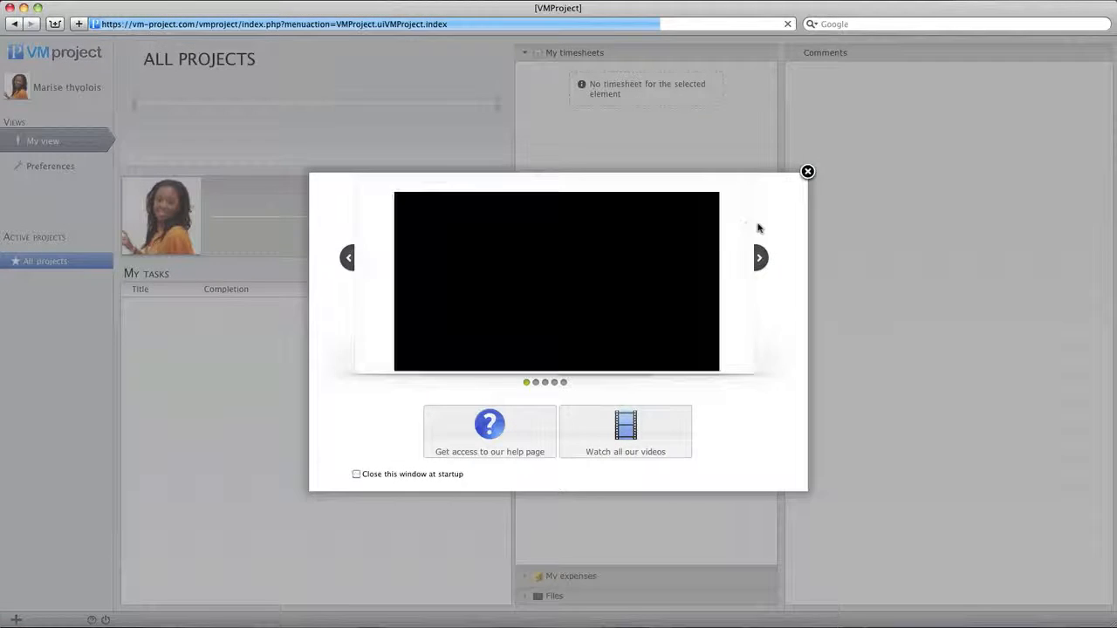
Step: Page through the welcome slideshow and close the welcome window
click(423, 358)
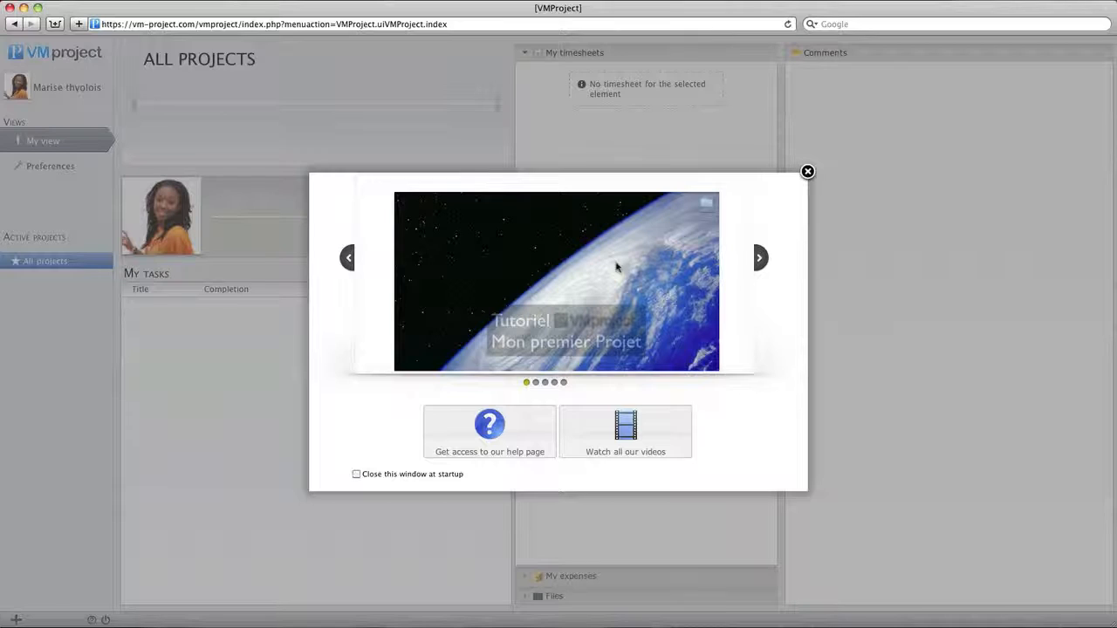
click(761, 258)
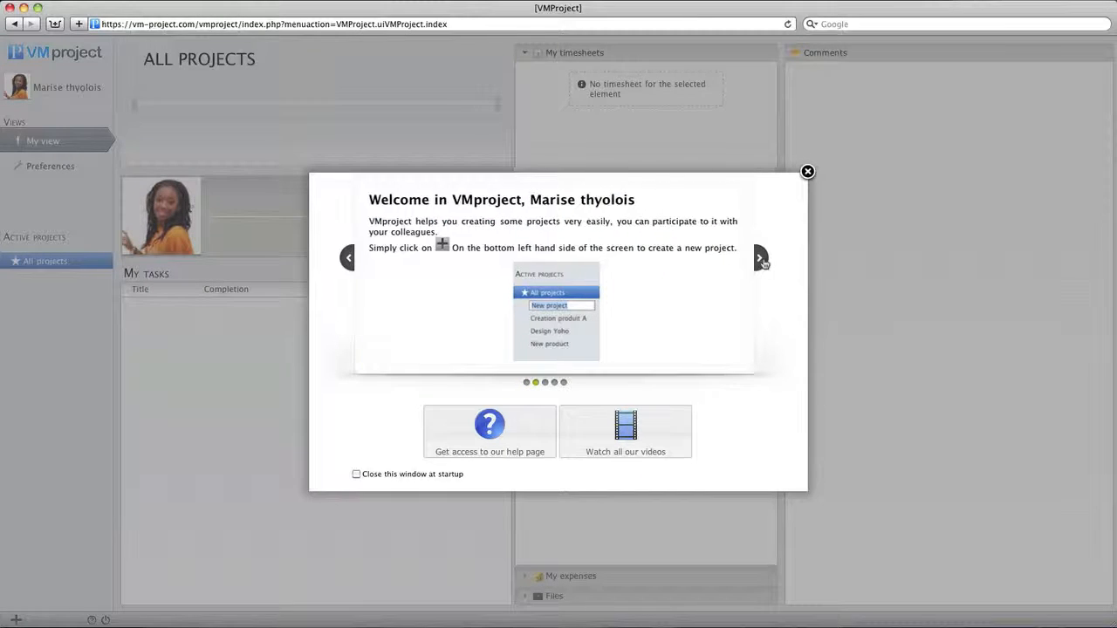
click(760, 258)
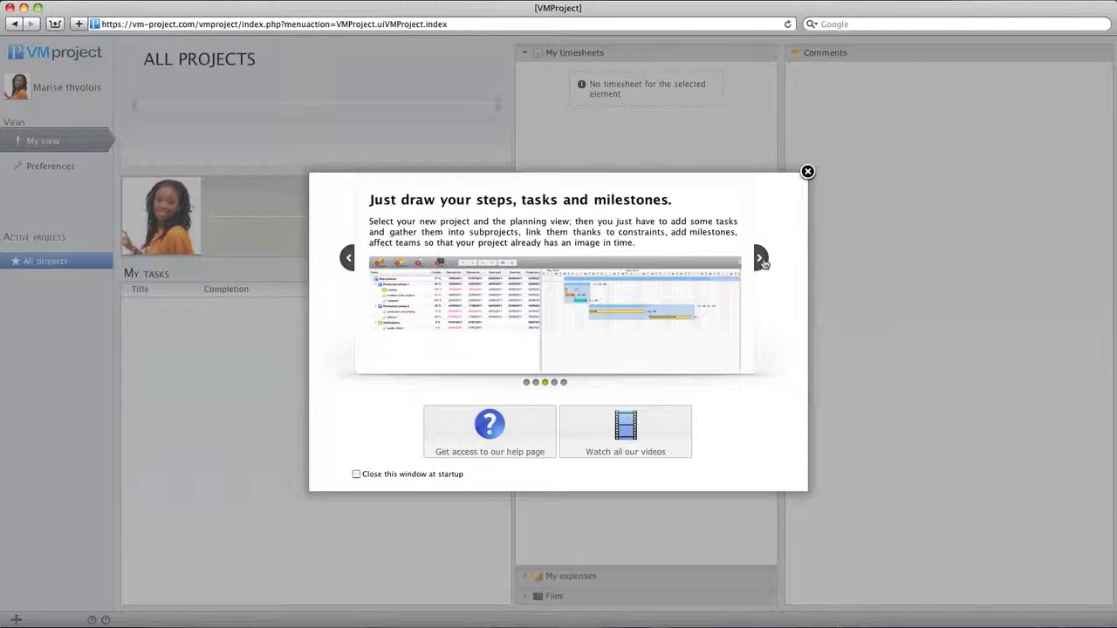
click(760, 258)
click(761, 259)
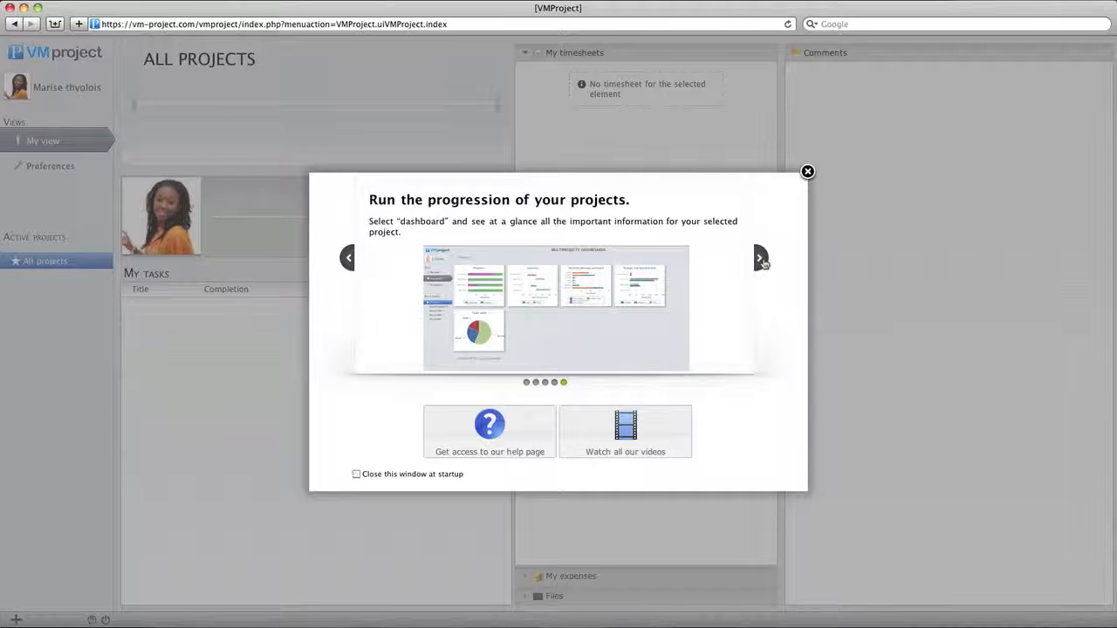
click(760, 258)
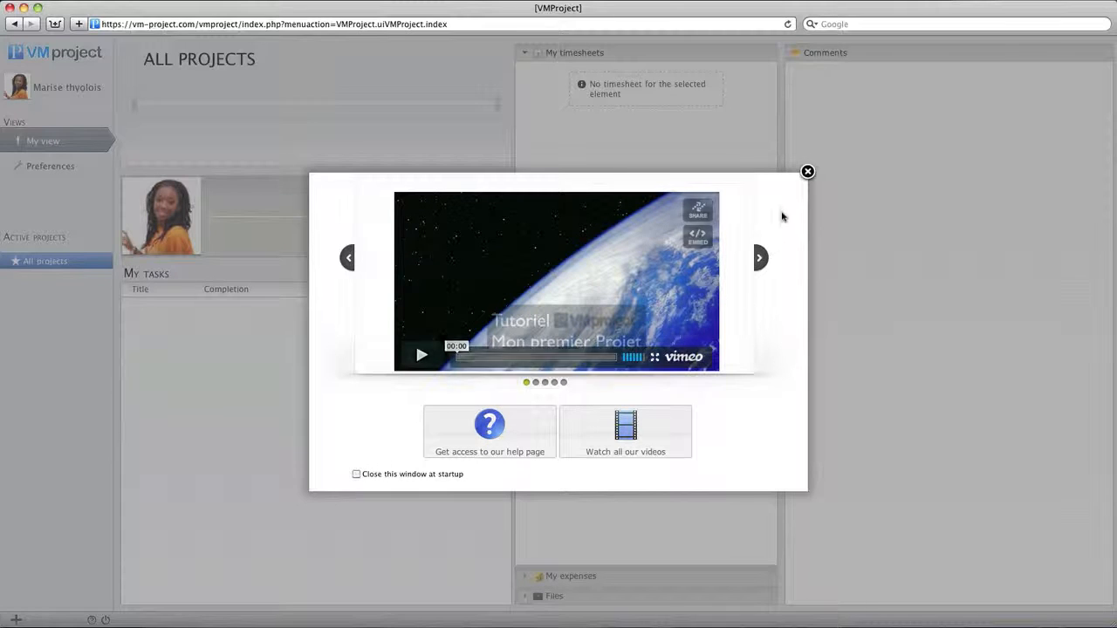
click(807, 171)
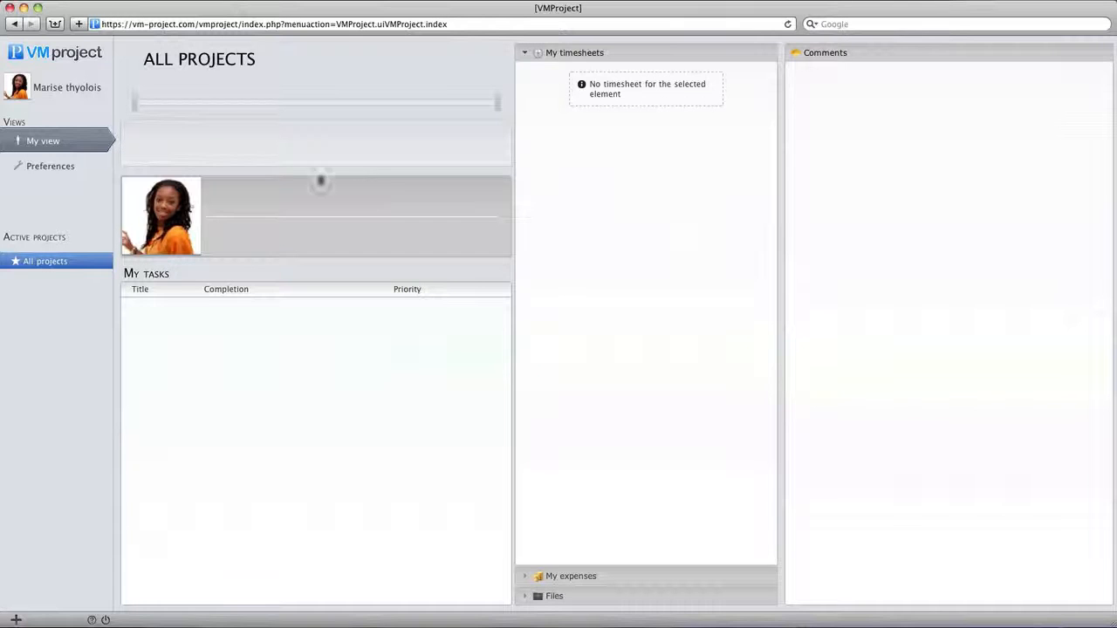
Step: Look at the account preferences, and return to the personal view
click(60, 166)
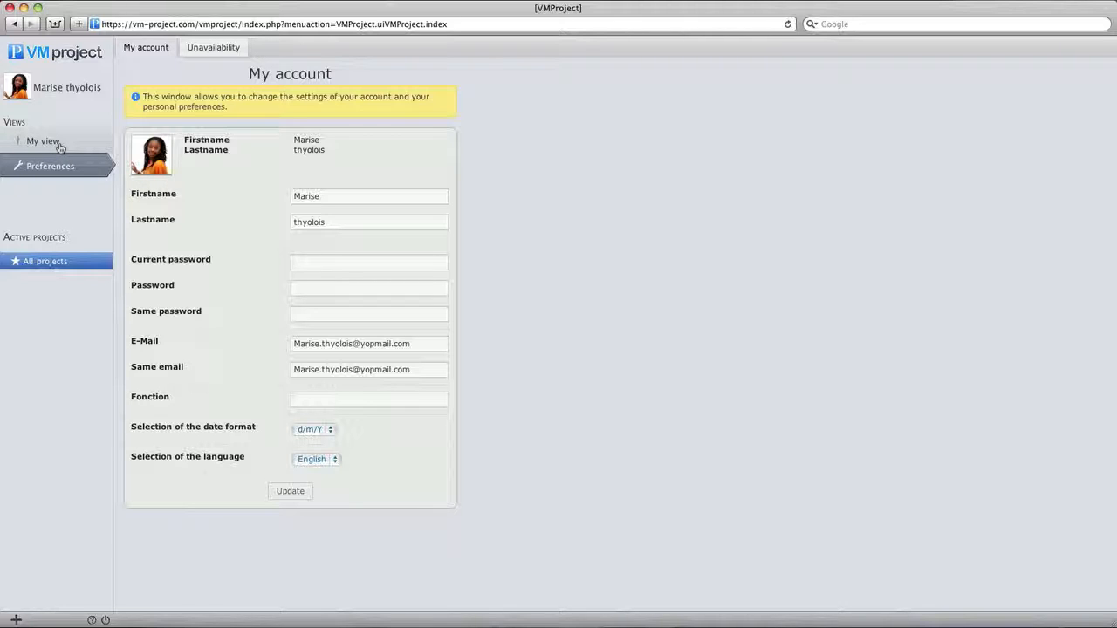
click(60, 144)
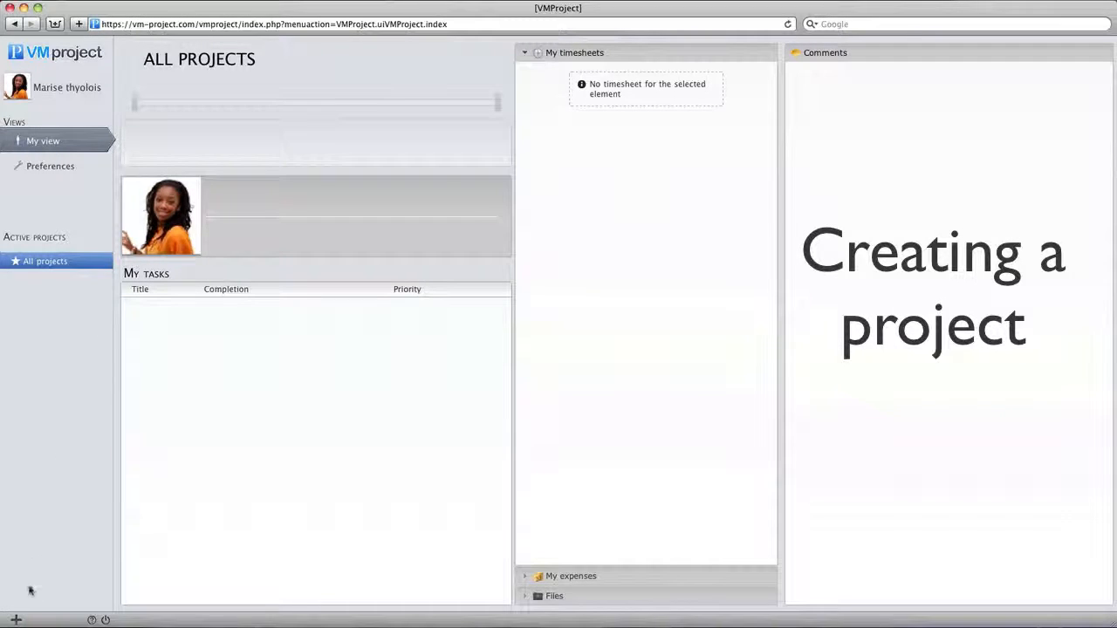
Step: Create a new active project named "My first project"
click(17, 622)
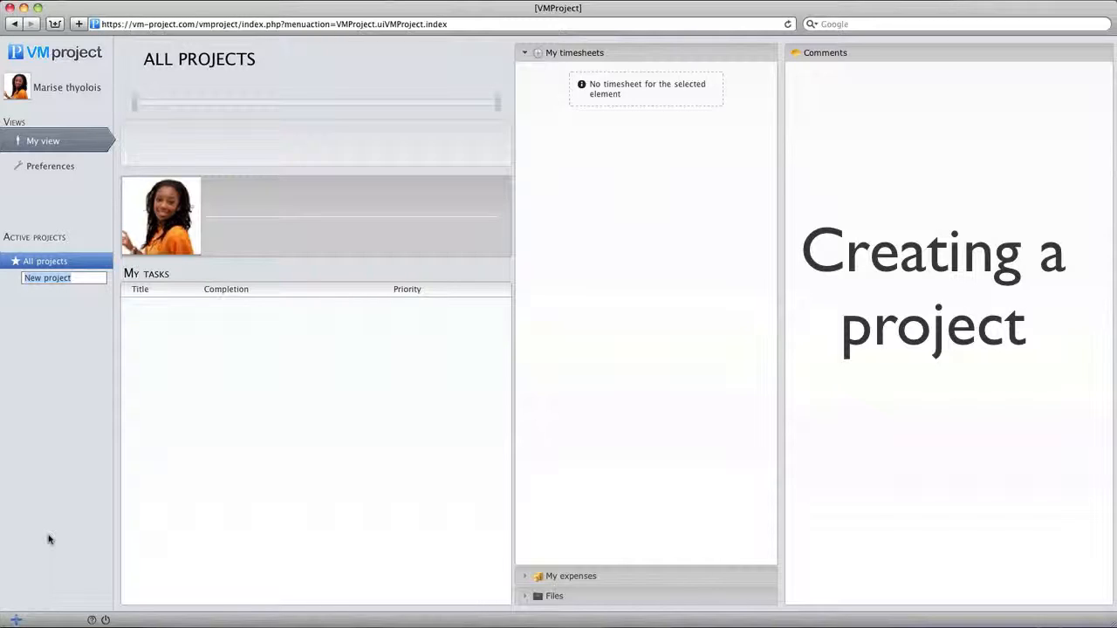
text(My fir)
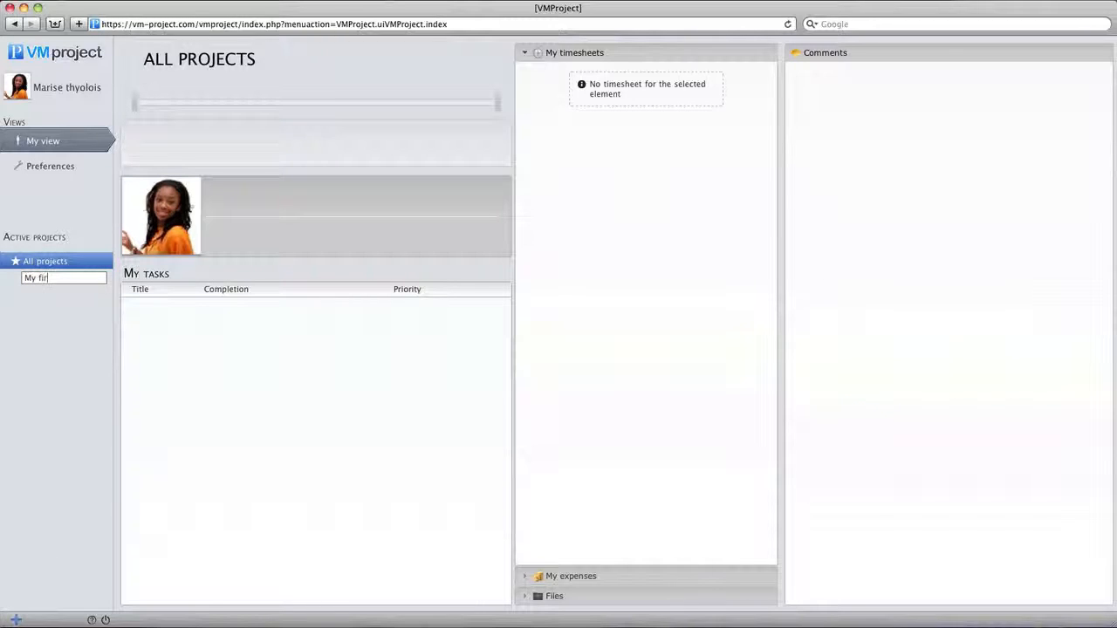
text(st project)
key(Return)
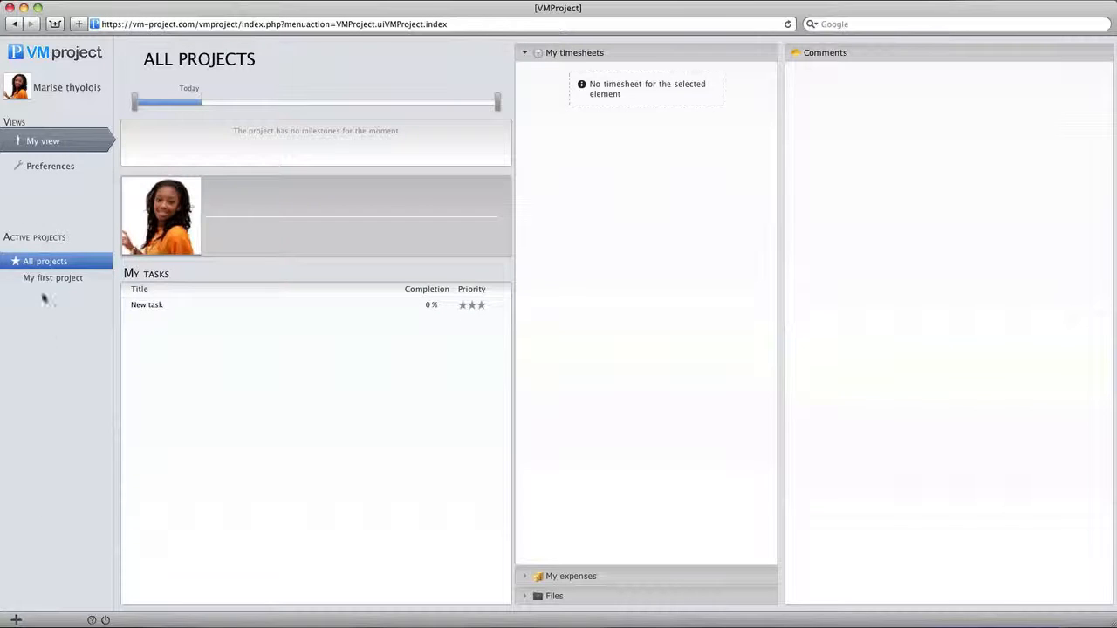
Step: Open the planning of "My first project" and display the project's general details
click(42, 279)
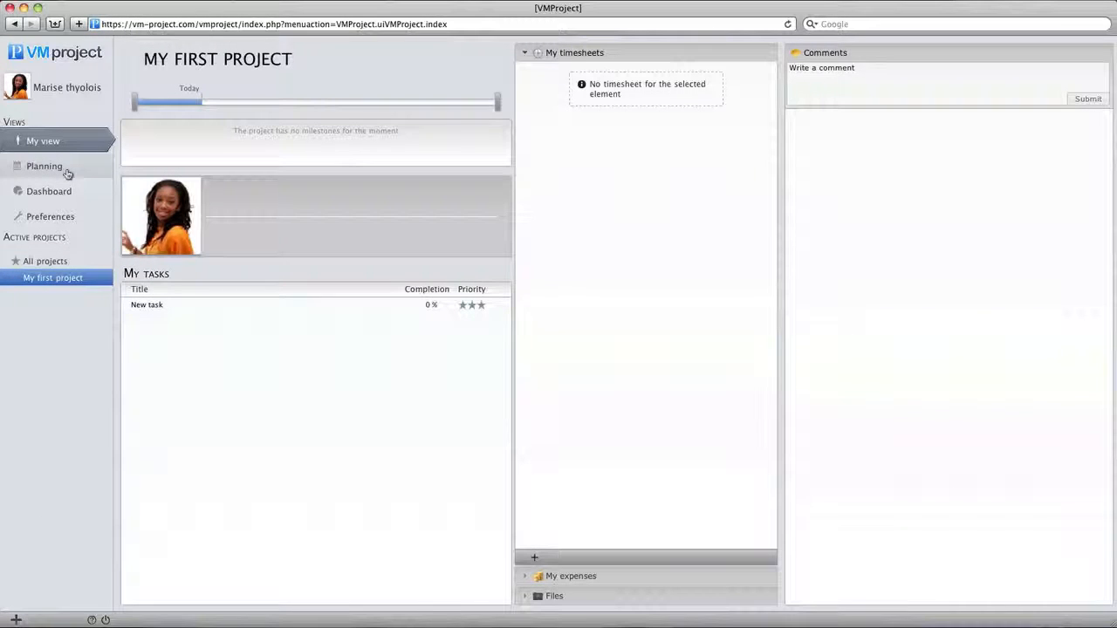
click(66, 170)
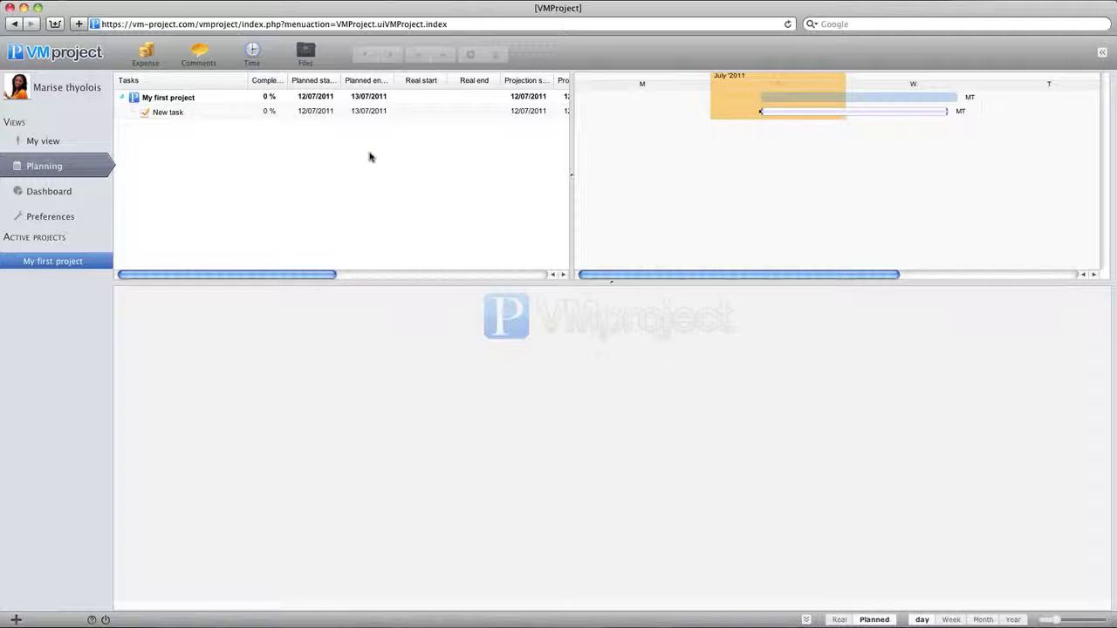
click(358, 97)
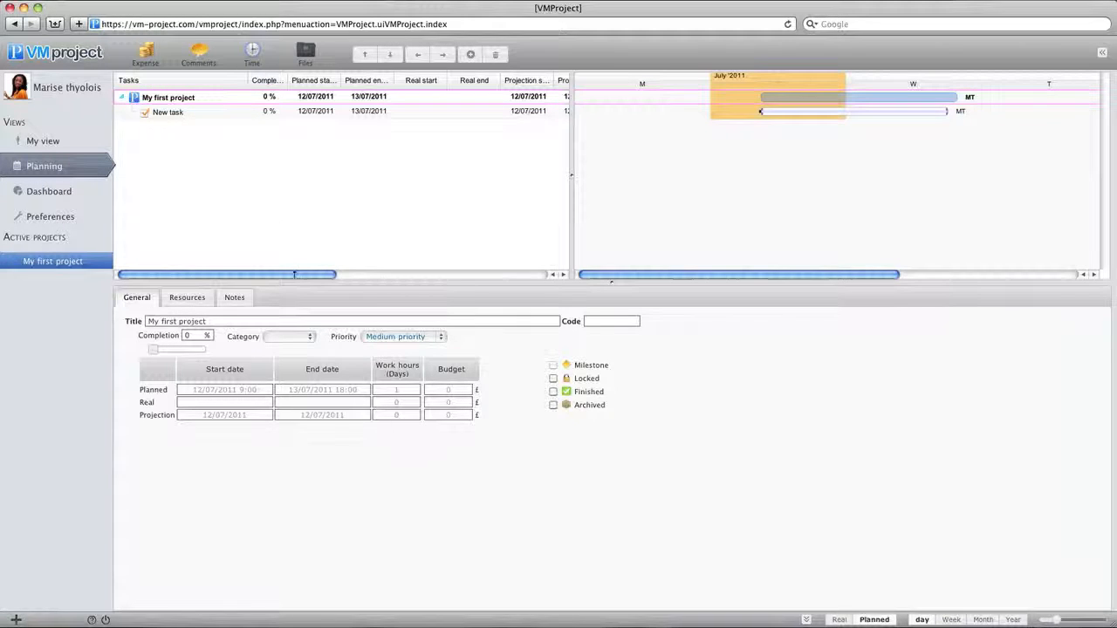
Step: Rename the default task in the planning as "Product"
click(249, 115)
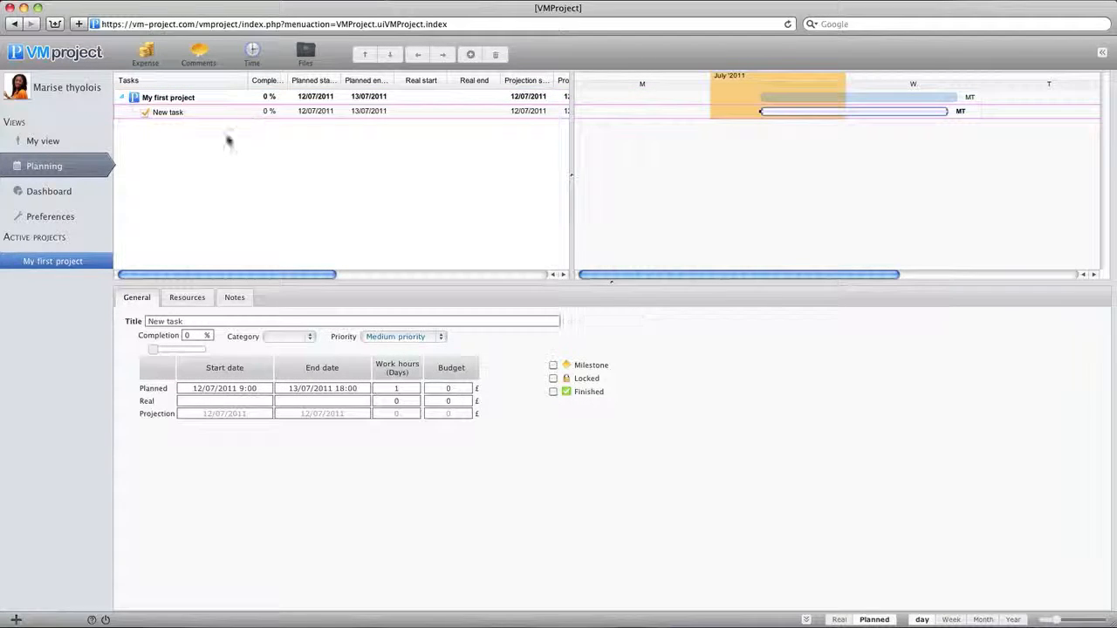
double_click(177, 115)
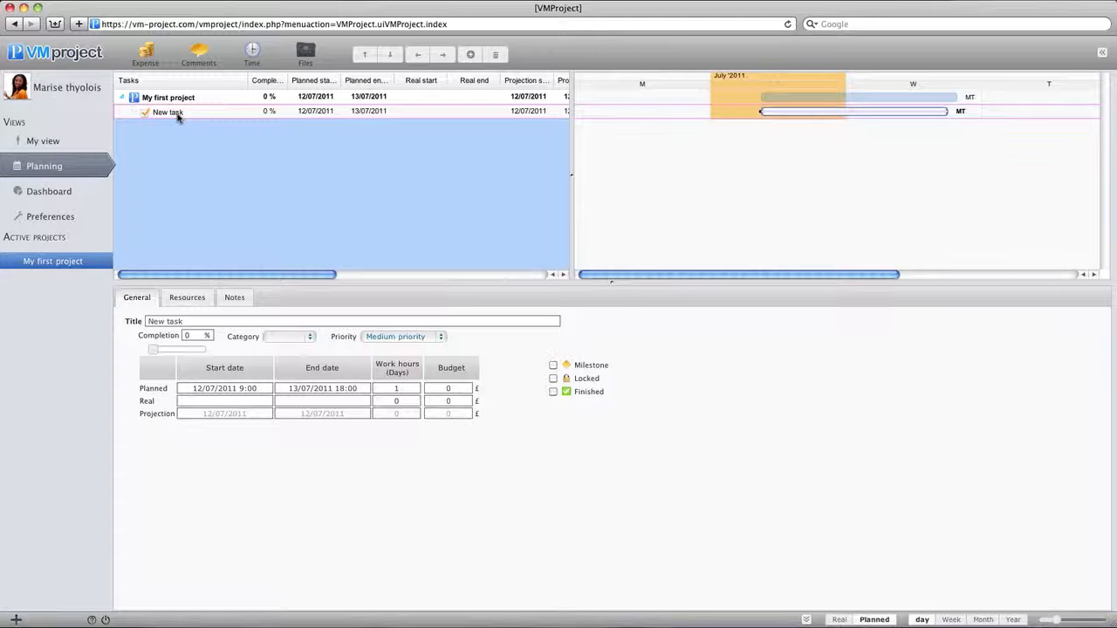
text(Product)
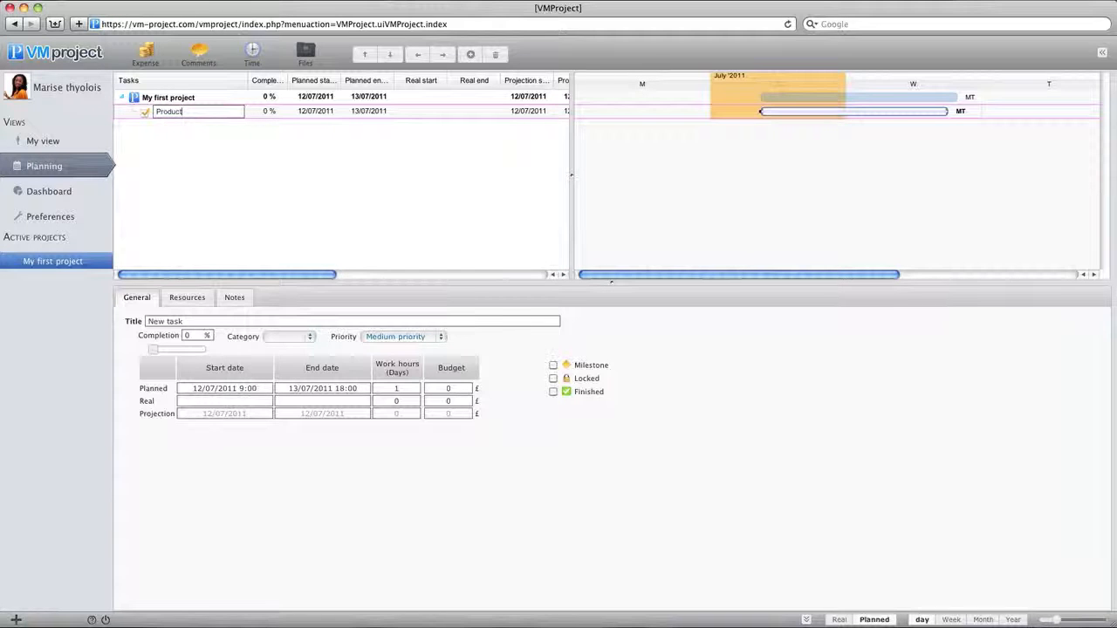
key(Return)
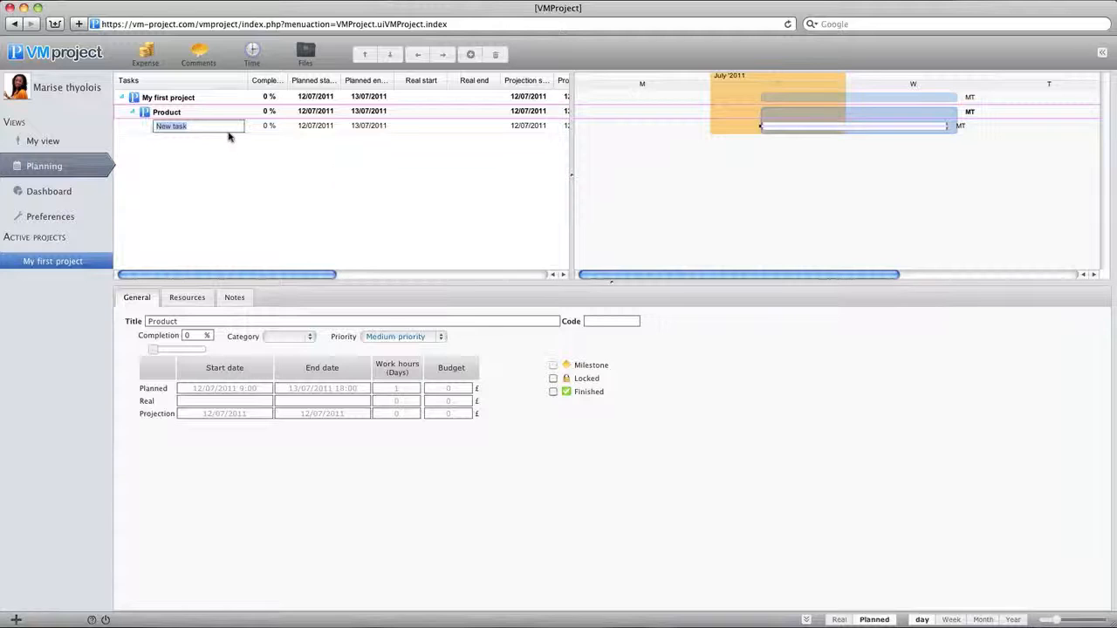
Step: Add two subtasks named "Activity A" and "Activity B" under Product
text(Activity A)
key(Return)
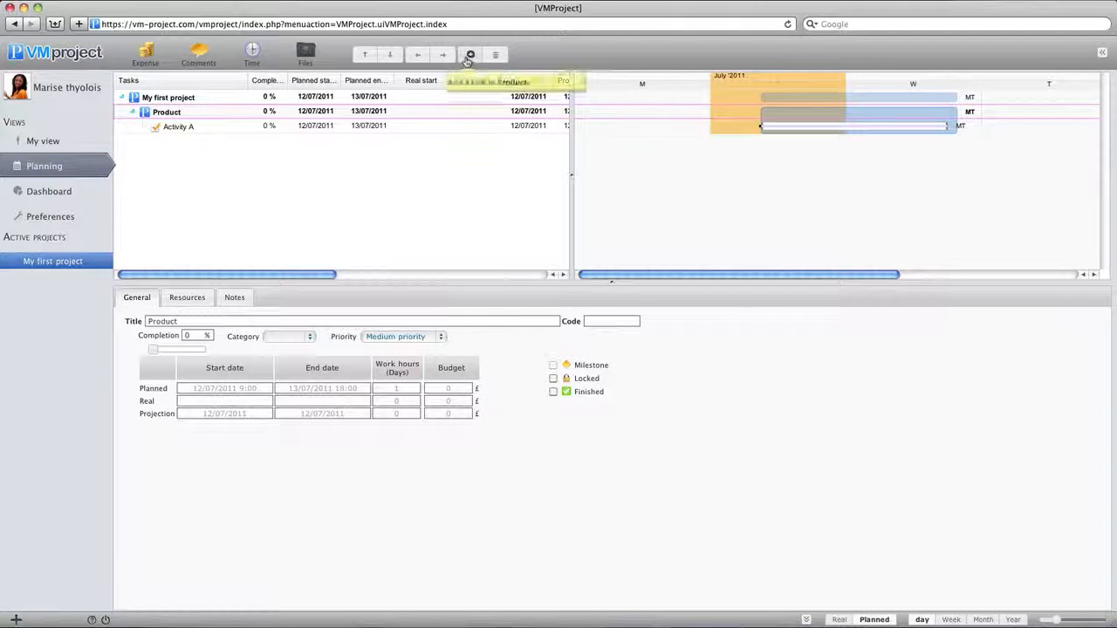
text(Activity B)
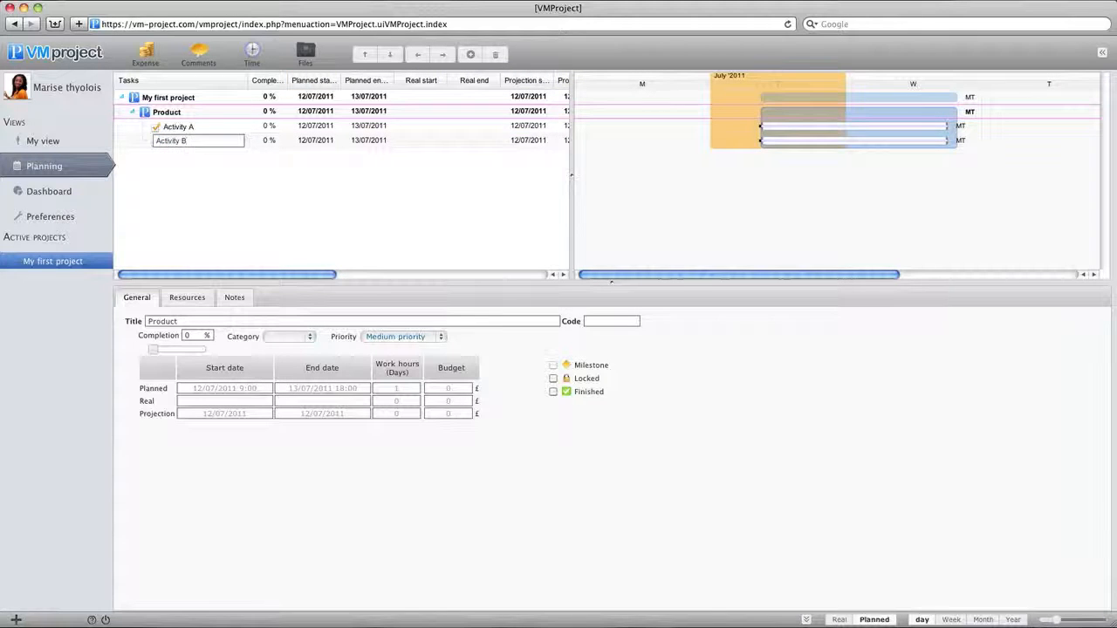
key(Return)
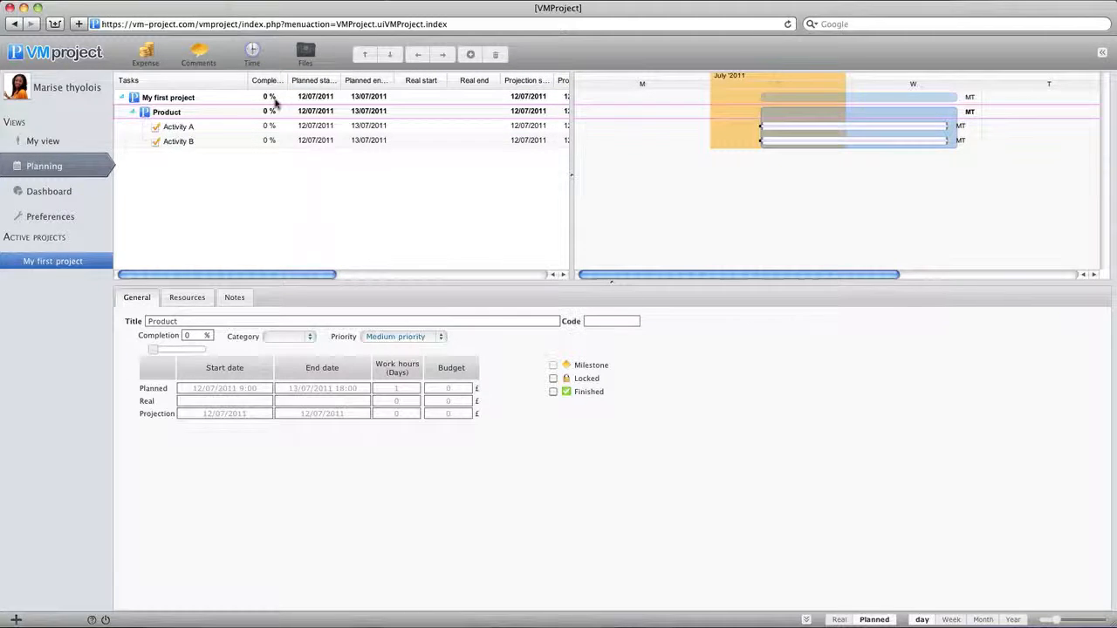
Step: Add a task named "Delivery" directly under "My first project"
click(274, 101)
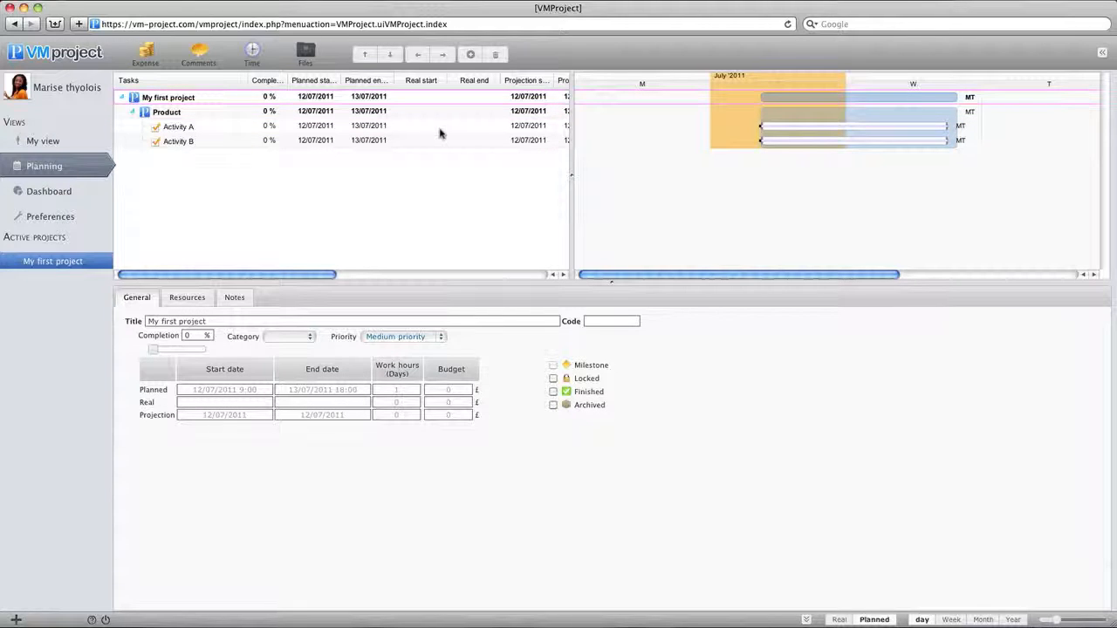
click(470, 54)
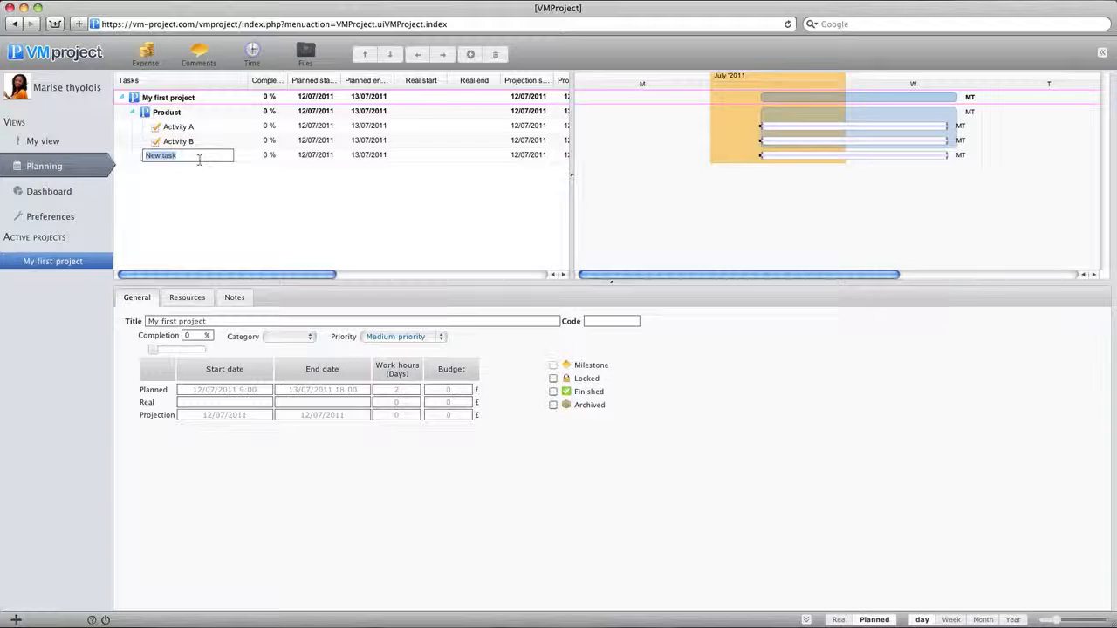
text(Delivery)
key(Return)
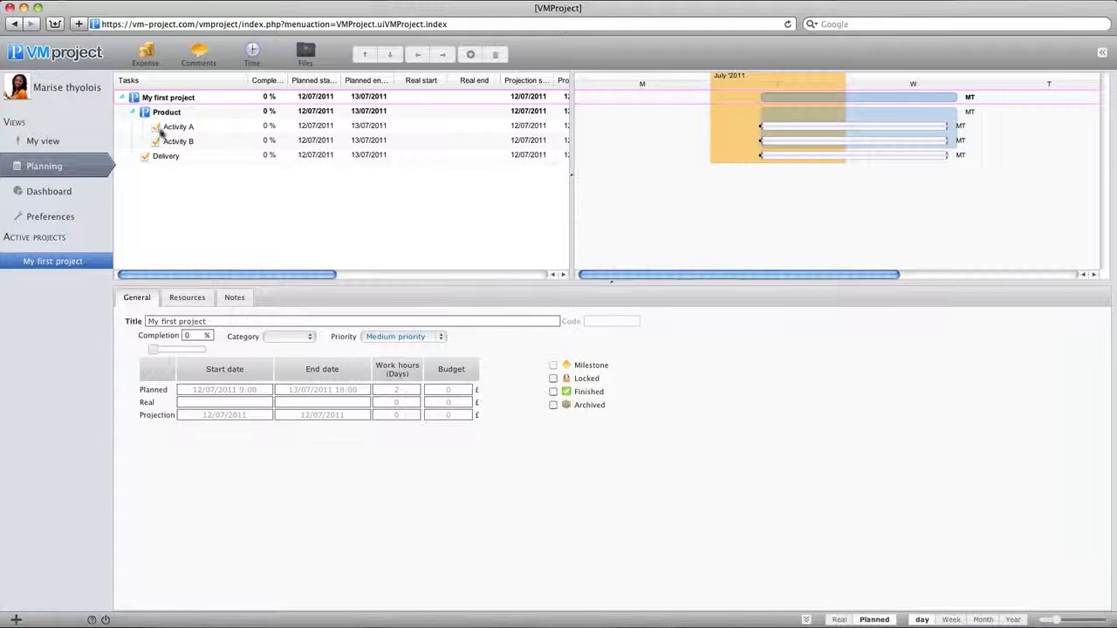
Step: Add two subtasks named "Activity C" and "Activity D" under Delivery
click(190, 155)
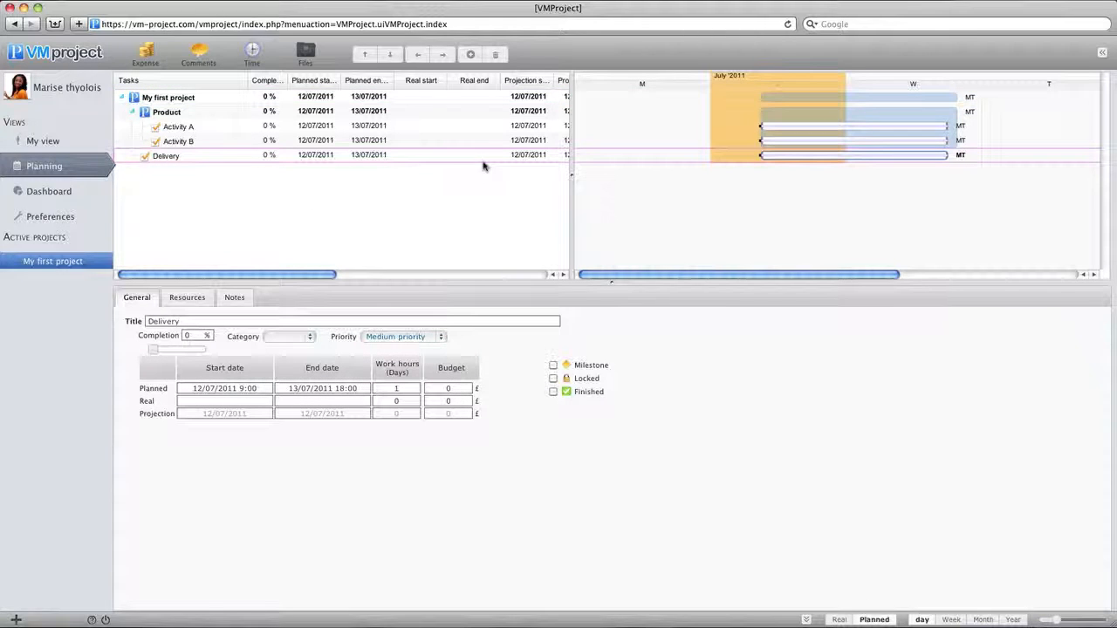
click(471, 54)
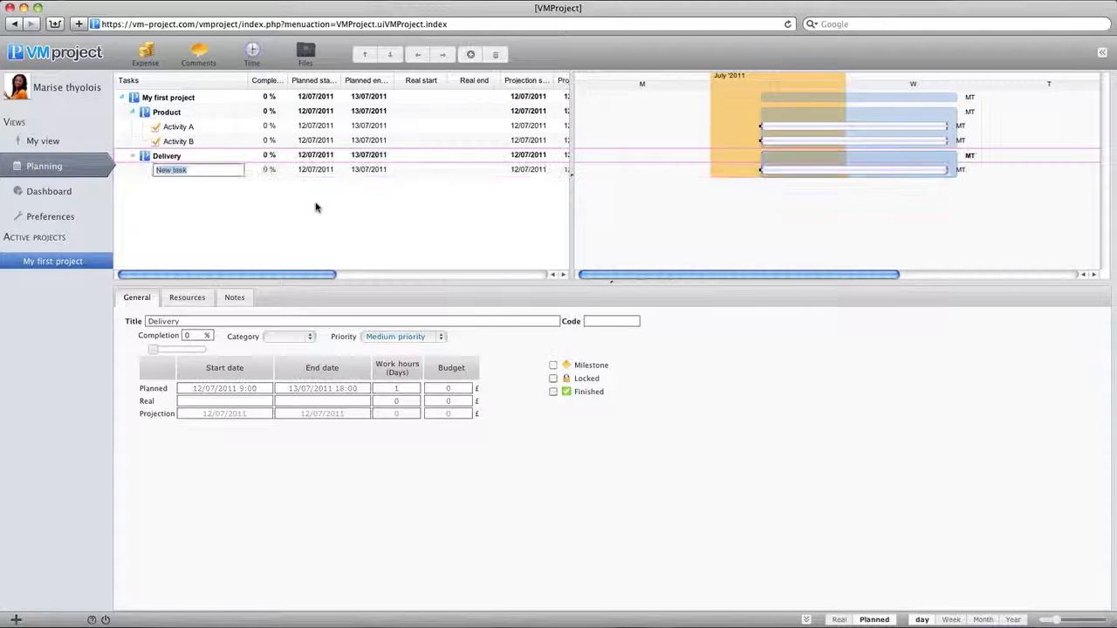
text(Activity C)
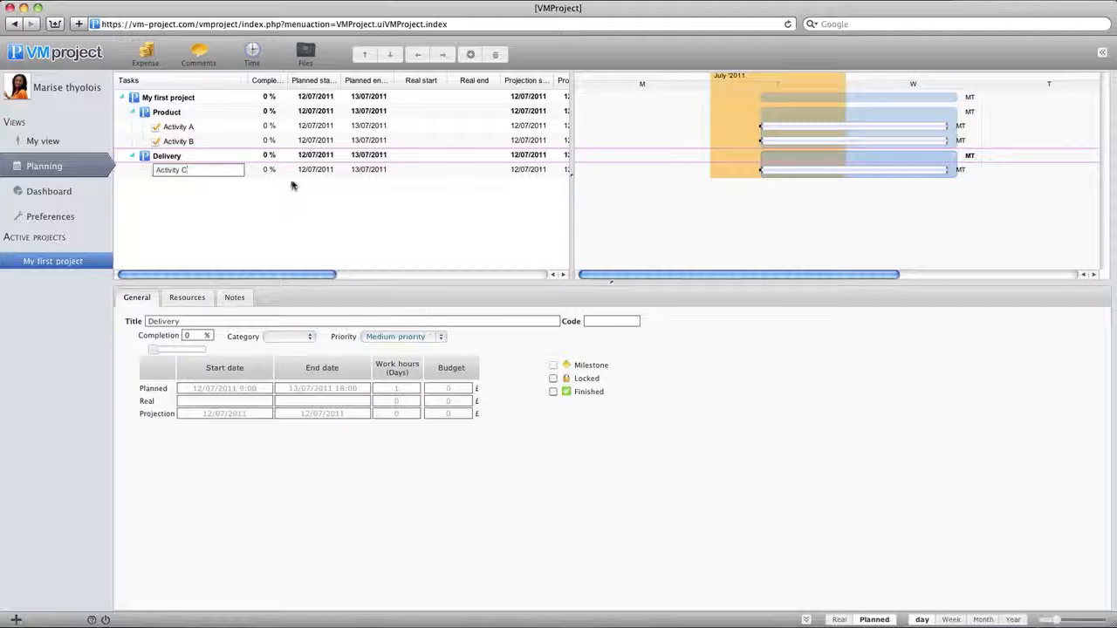
key(Return)
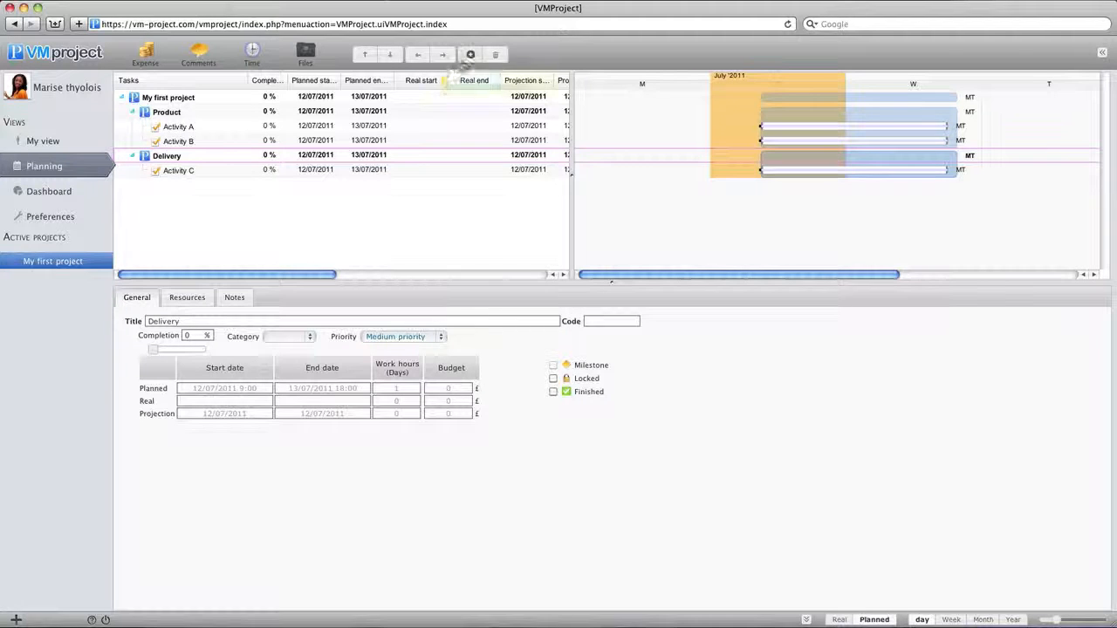
click(470, 54)
text(Ac)
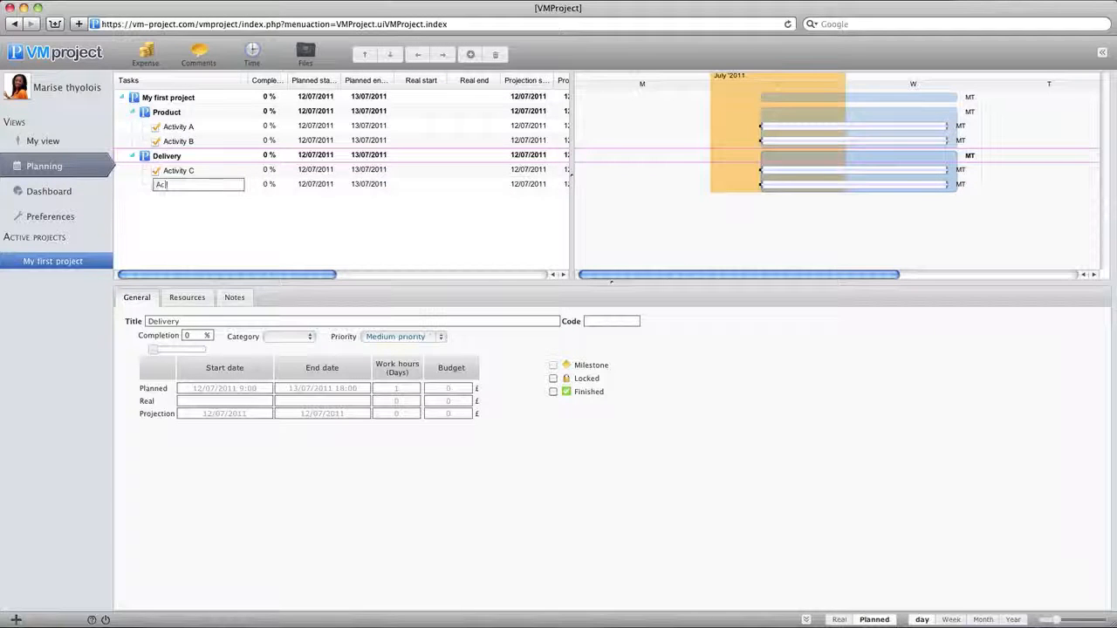
text(tivity D)
key(Return)
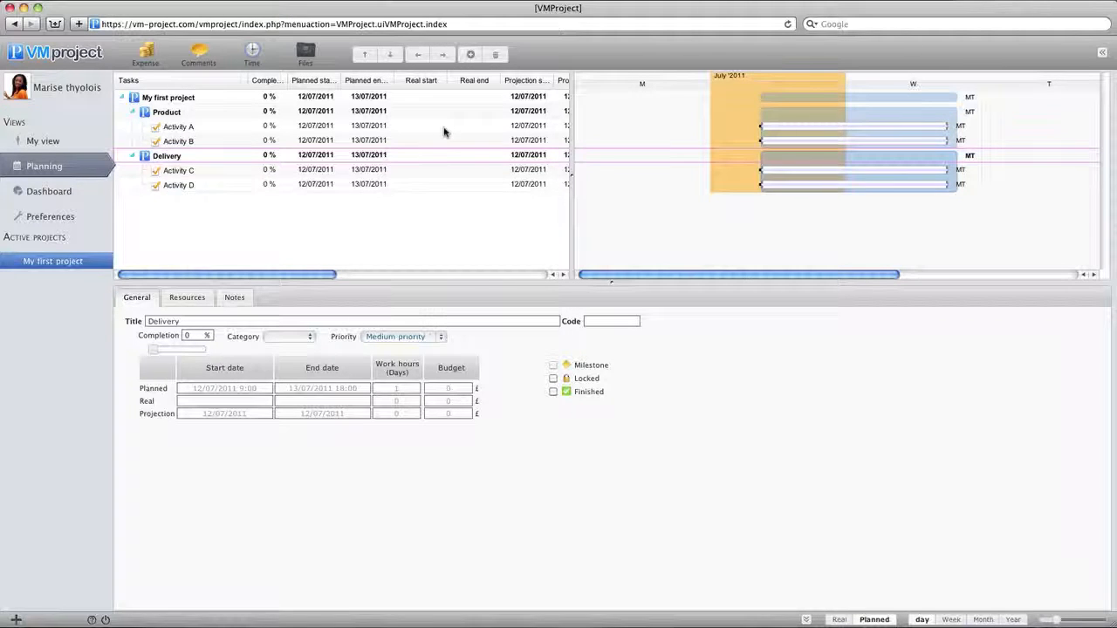
Step: Link Activity A to Activity B and Activity C to Activity D as consecutive tasks in the Gantt chart
click(443, 127)
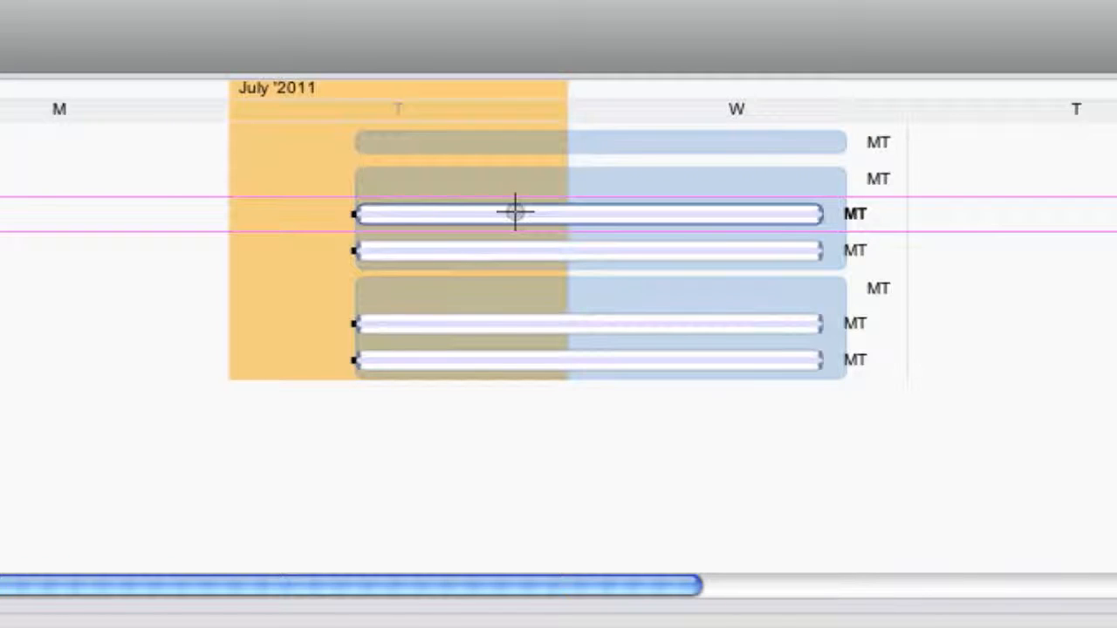
drag(516, 212, 518, 249)
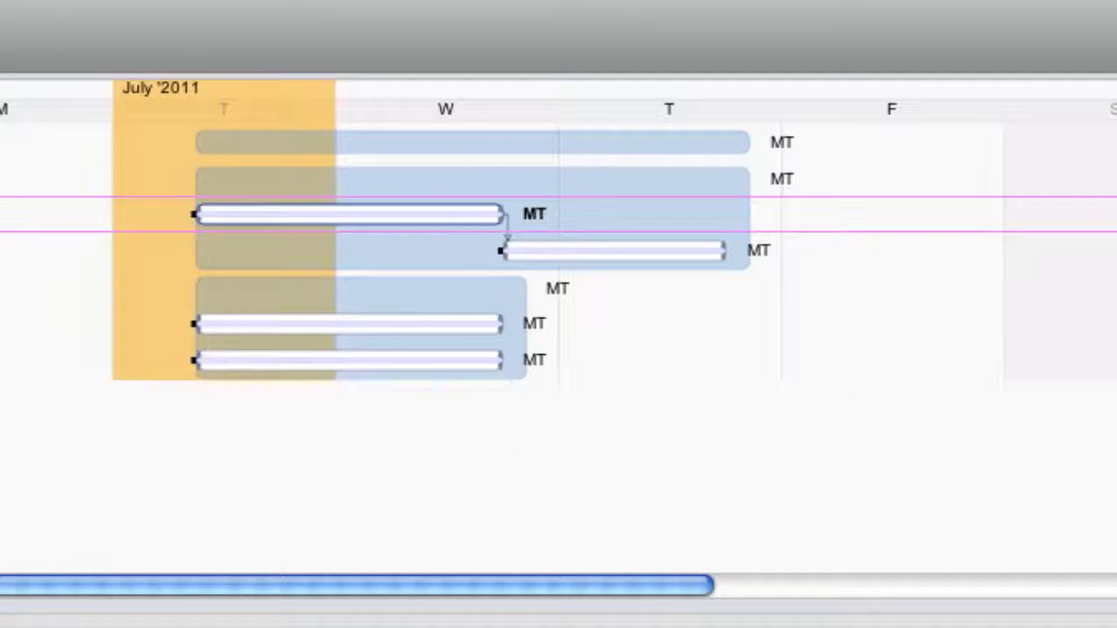
click(230, 322)
drag(286, 323, 296, 357)
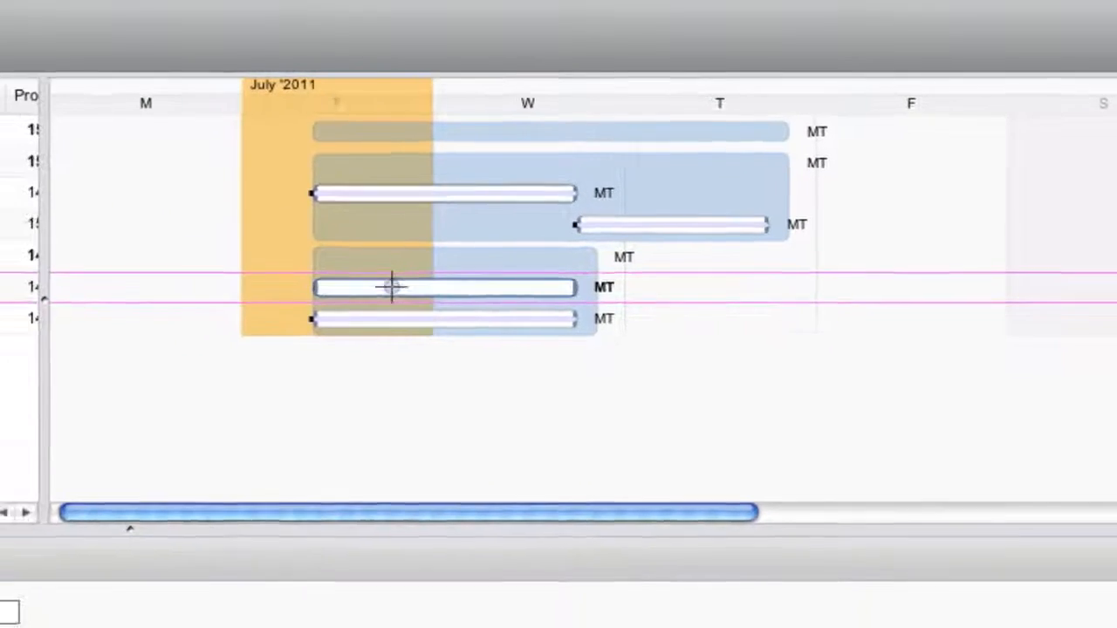
drag(603, 234, 602, 235)
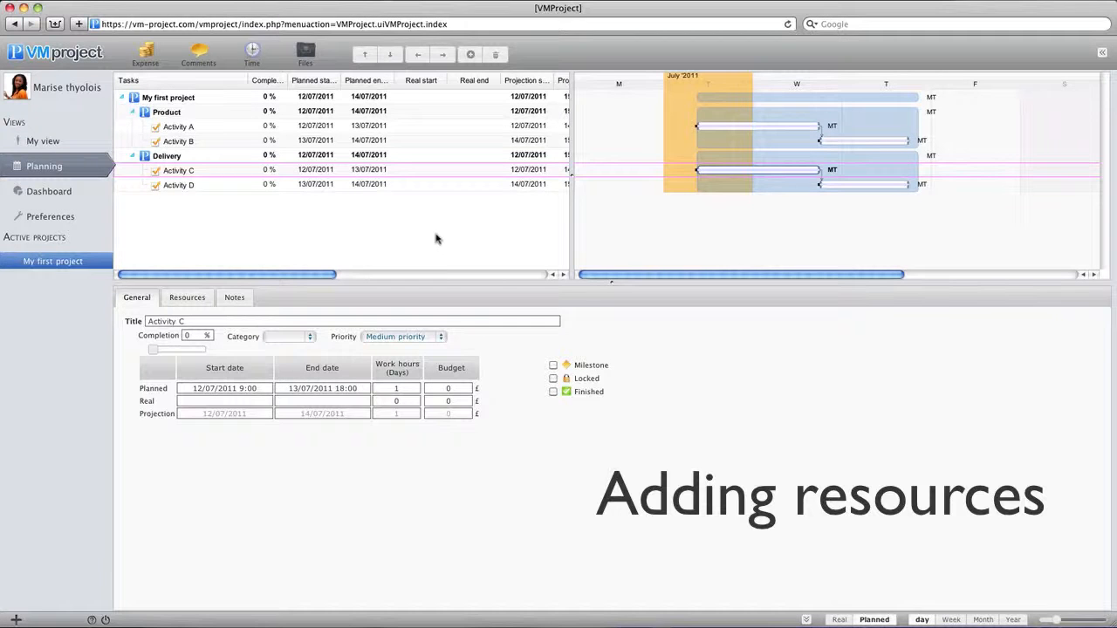
Step: Add the first, second, fourth and sixth available people as resources of "My first project"
click(210, 96)
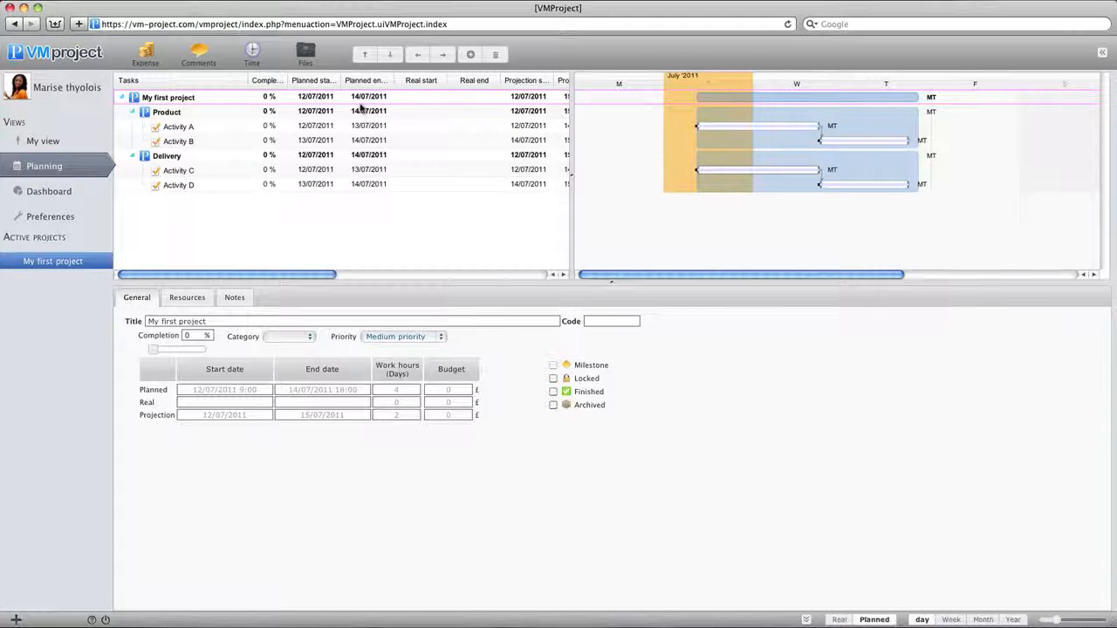
click(192, 298)
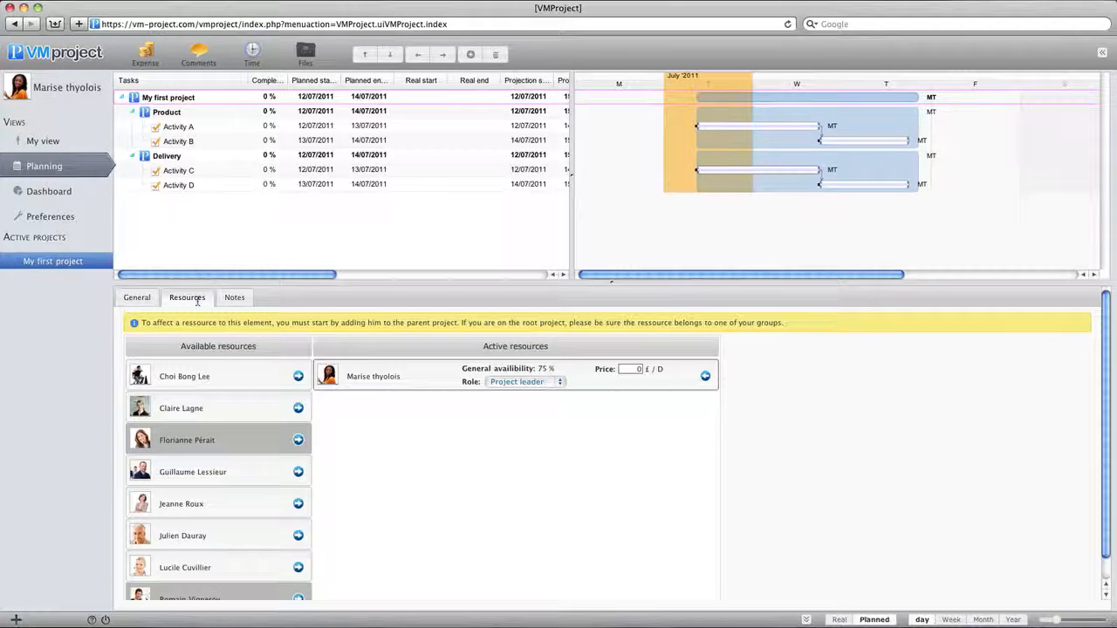
click(298, 378)
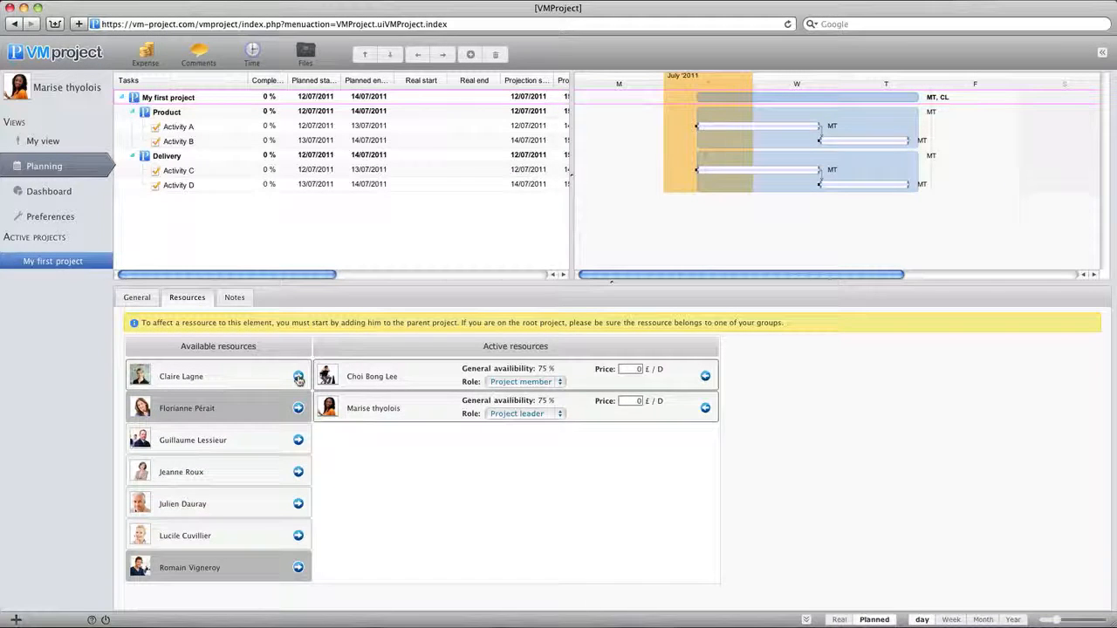
click(298, 378)
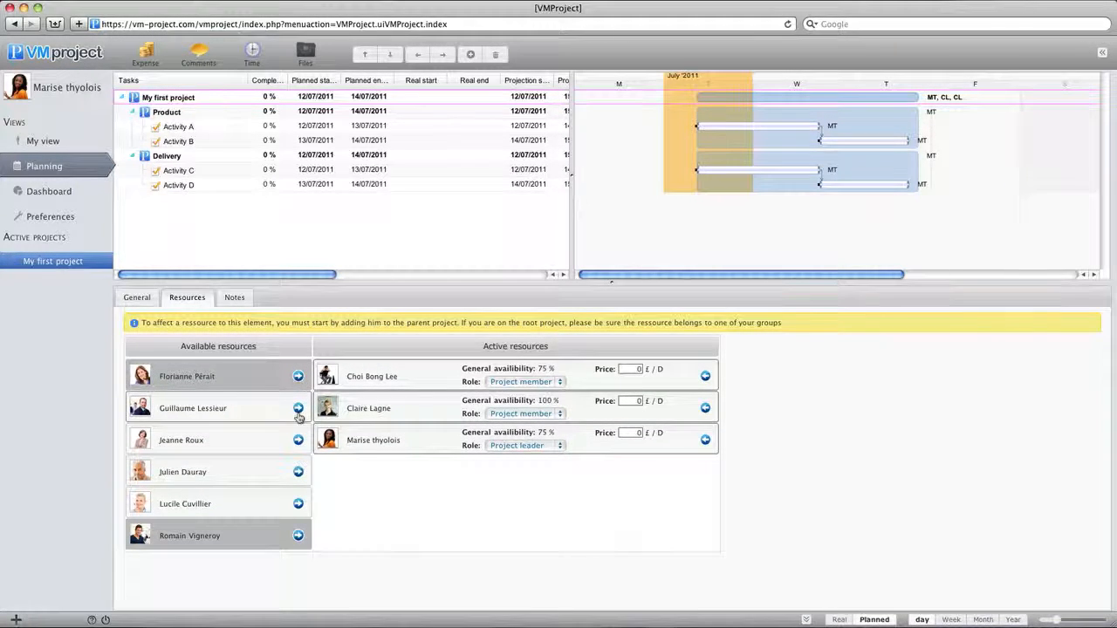
click(299, 408)
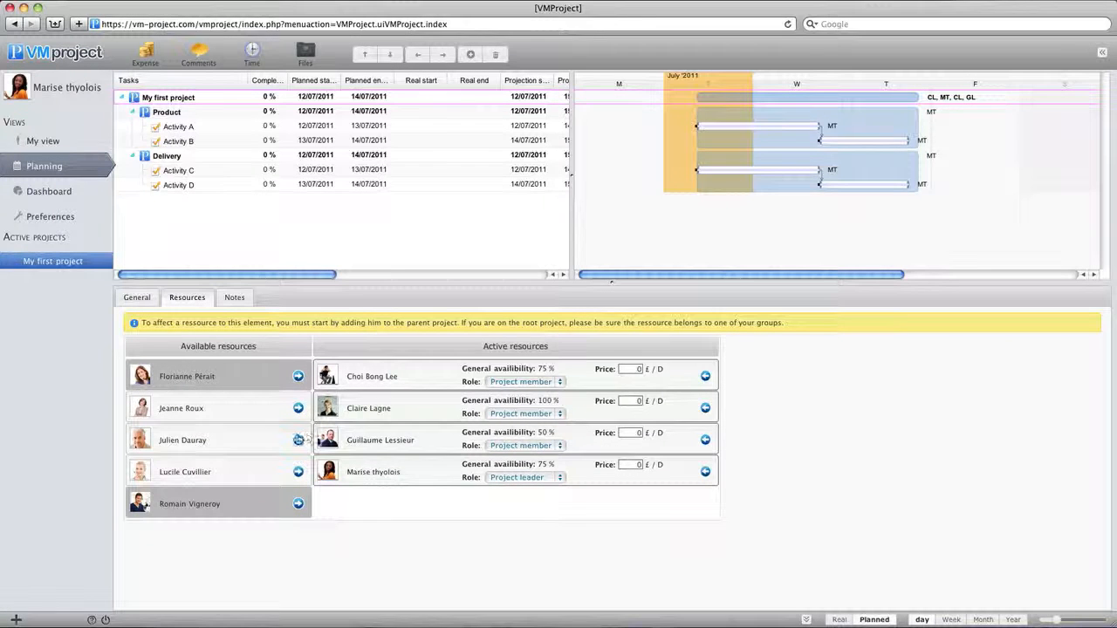
click(298, 441)
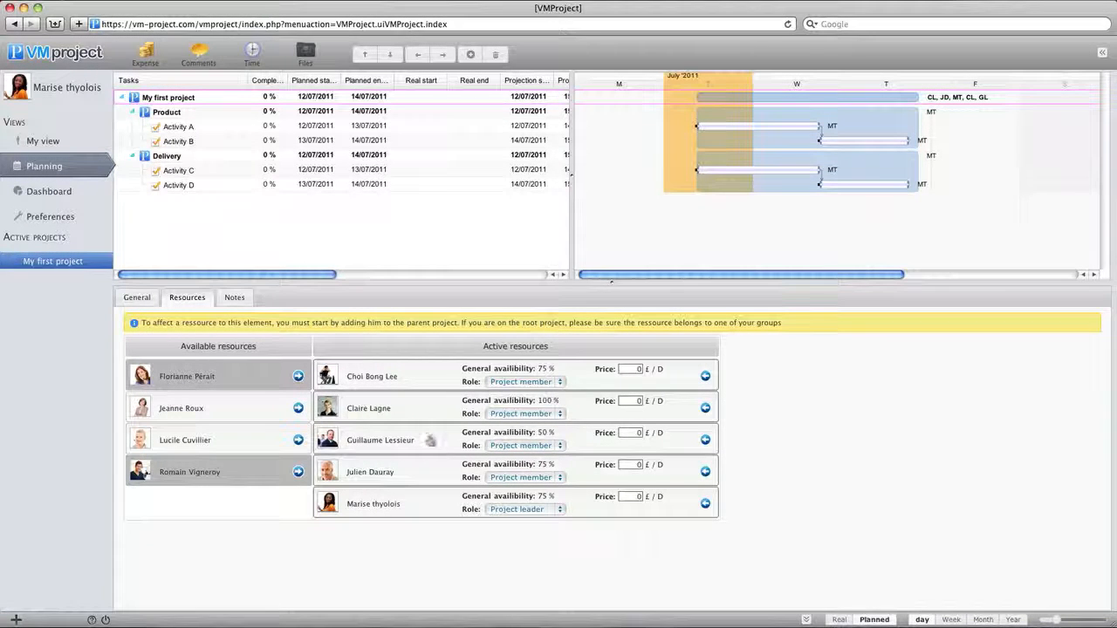
Step: Set the daily prices of the four project members to 200, 250, 200 and 200 £ and the project leader's to 300 £
click(631, 372)
text(200)
click(628, 401)
text(25)
click(632, 433)
text(200)
text(0)
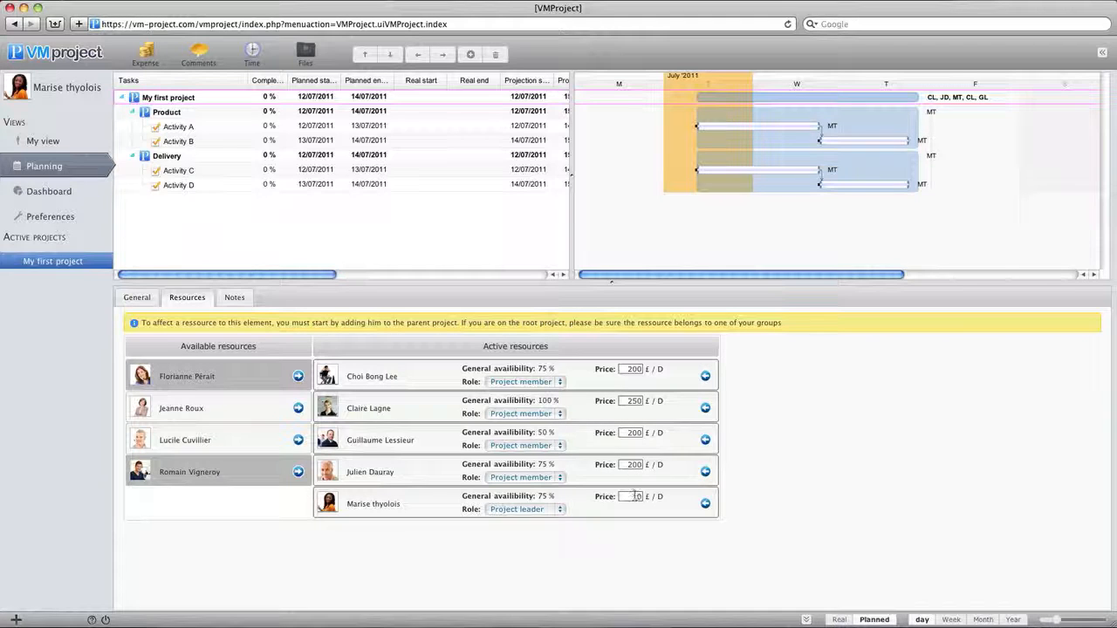
text(3)
Step: Assign the first two available project members as resources of the Product subproject
click(209, 113)
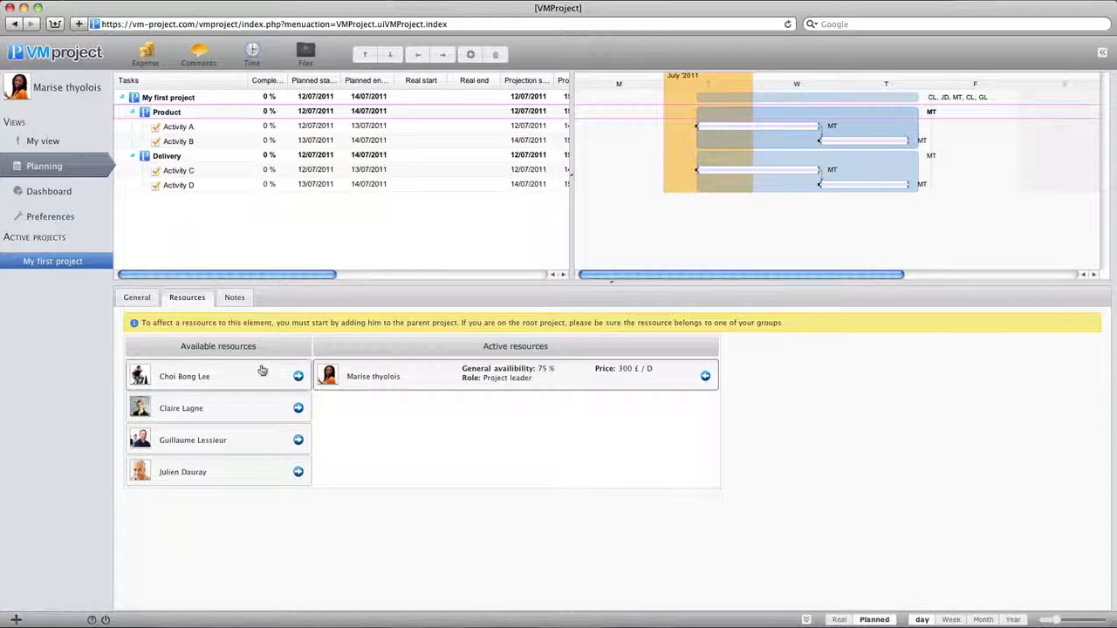
click(297, 376)
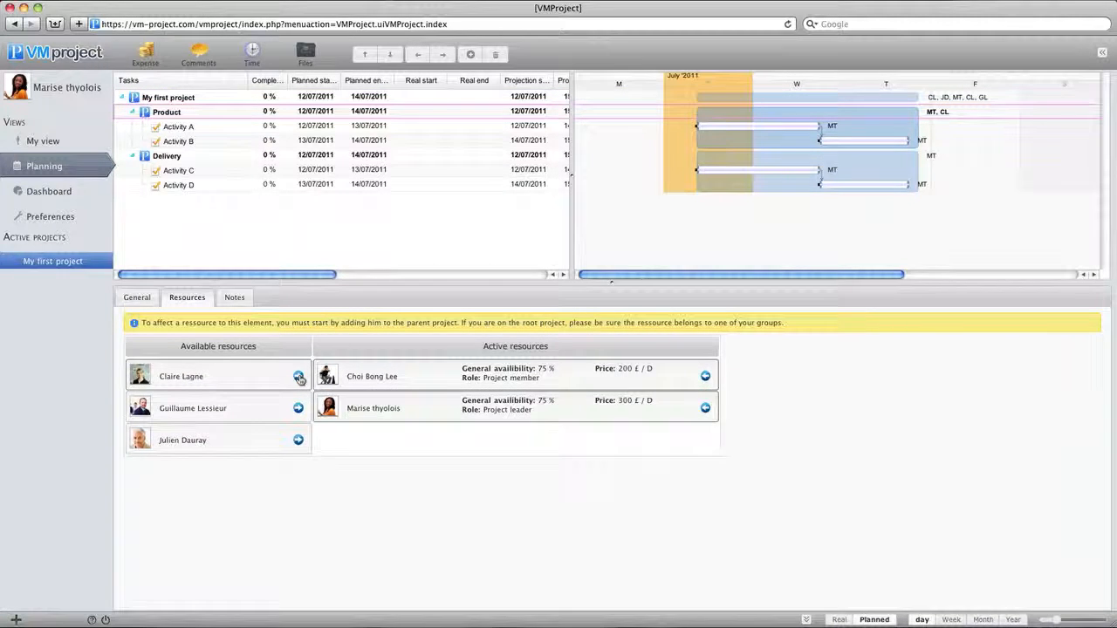
click(298, 377)
Step: Assign the third and fourth available project members as resources of the Delivery subproject
click(196, 155)
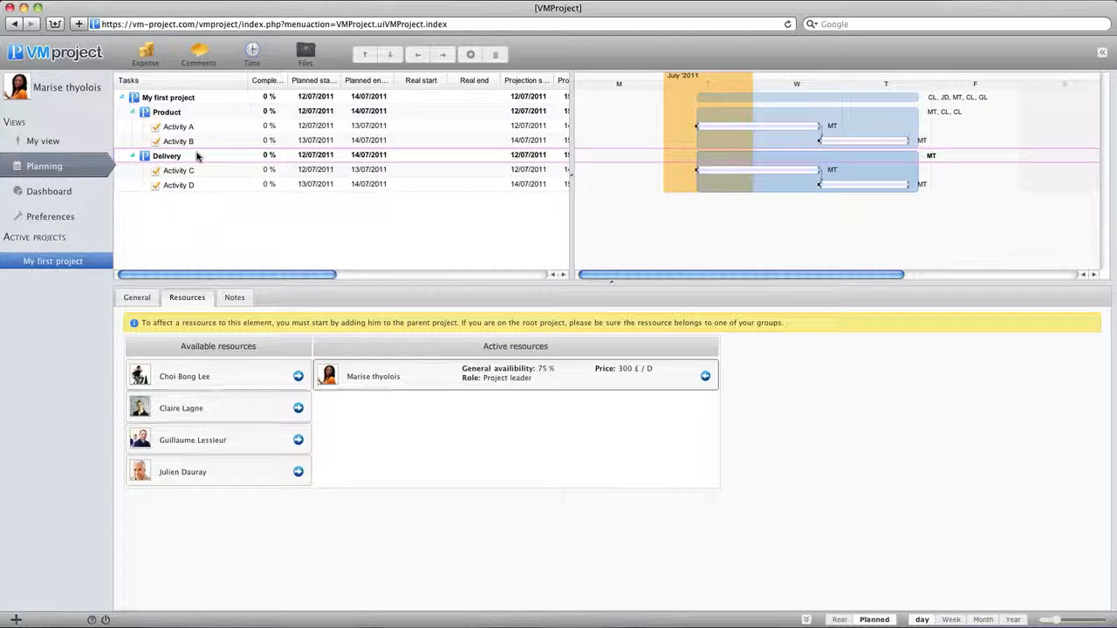
click(298, 440)
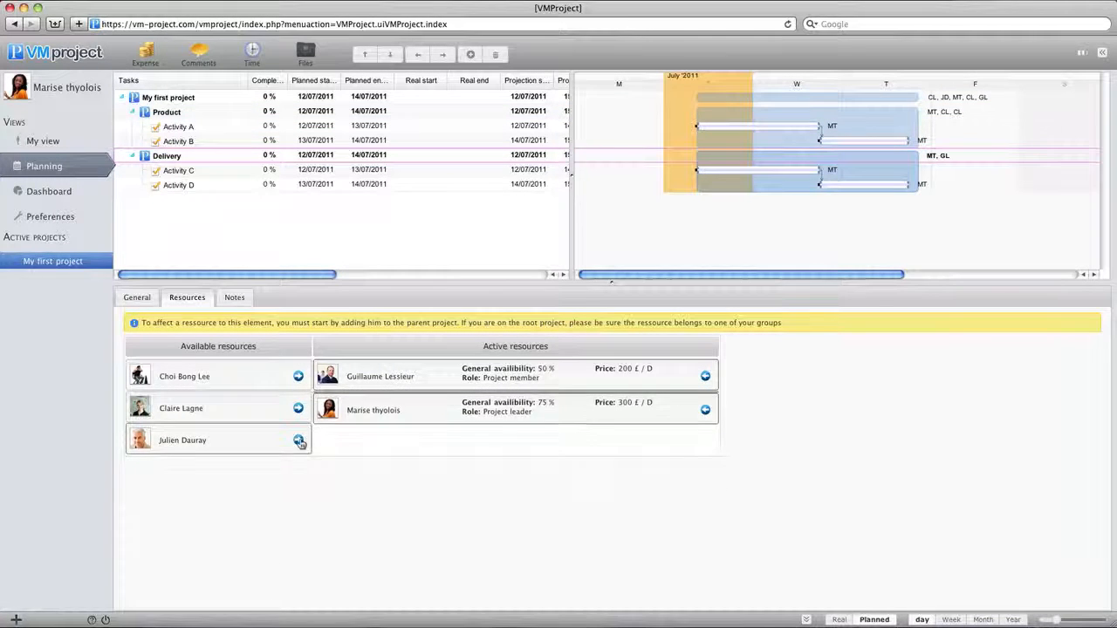
click(299, 441)
Step: Replace the project leader on Activity A with the first available member and recalculate the task's end date
click(204, 127)
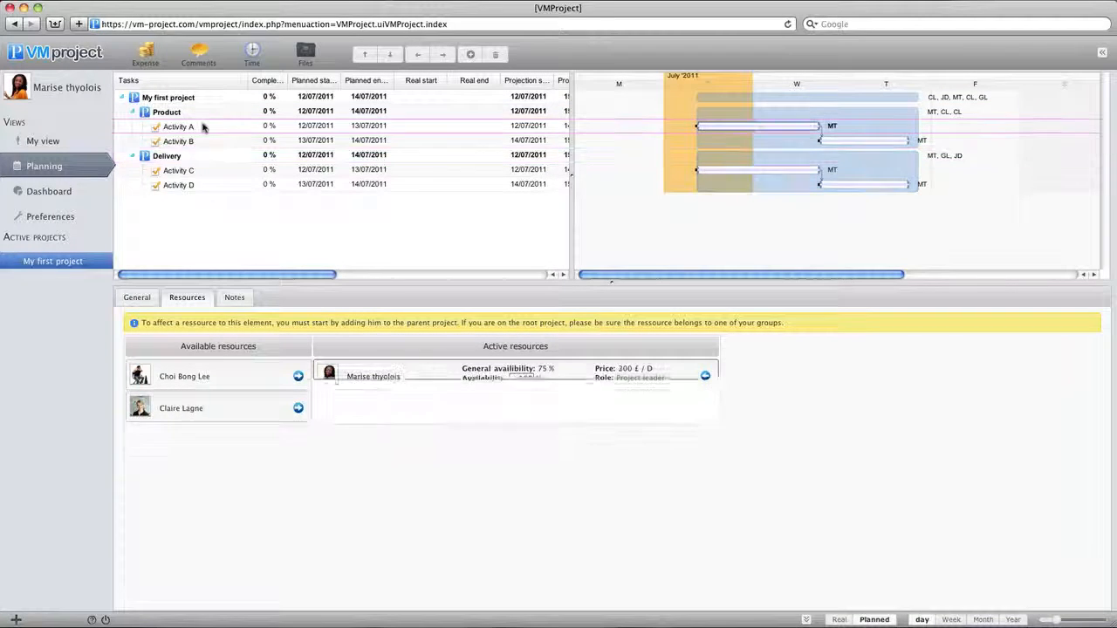
click(299, 376)
click(705, 408)
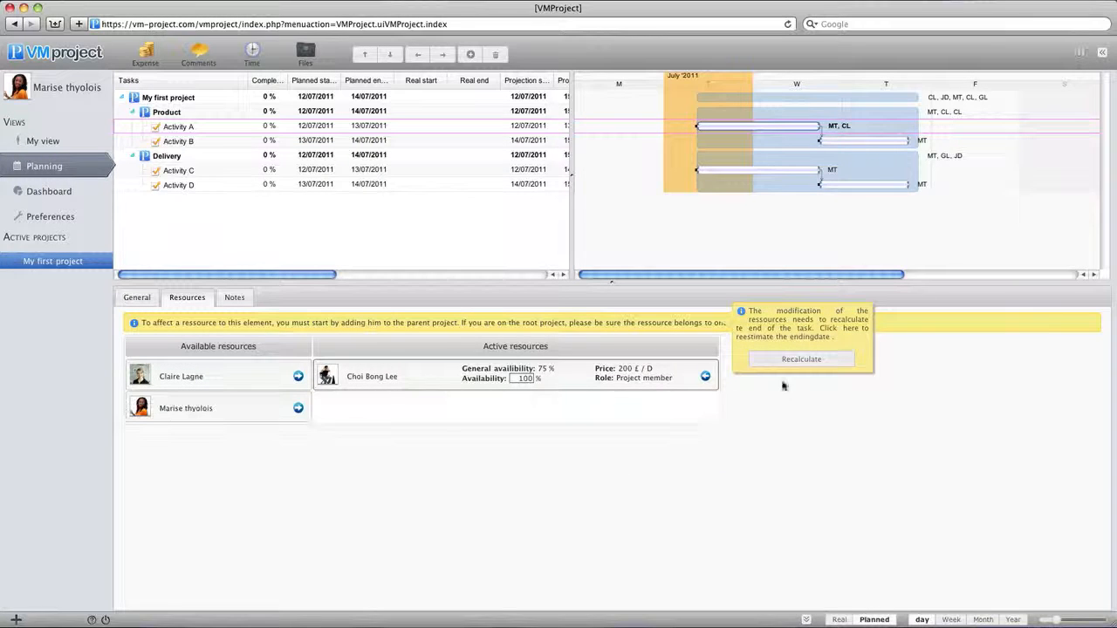
click(807, 359)
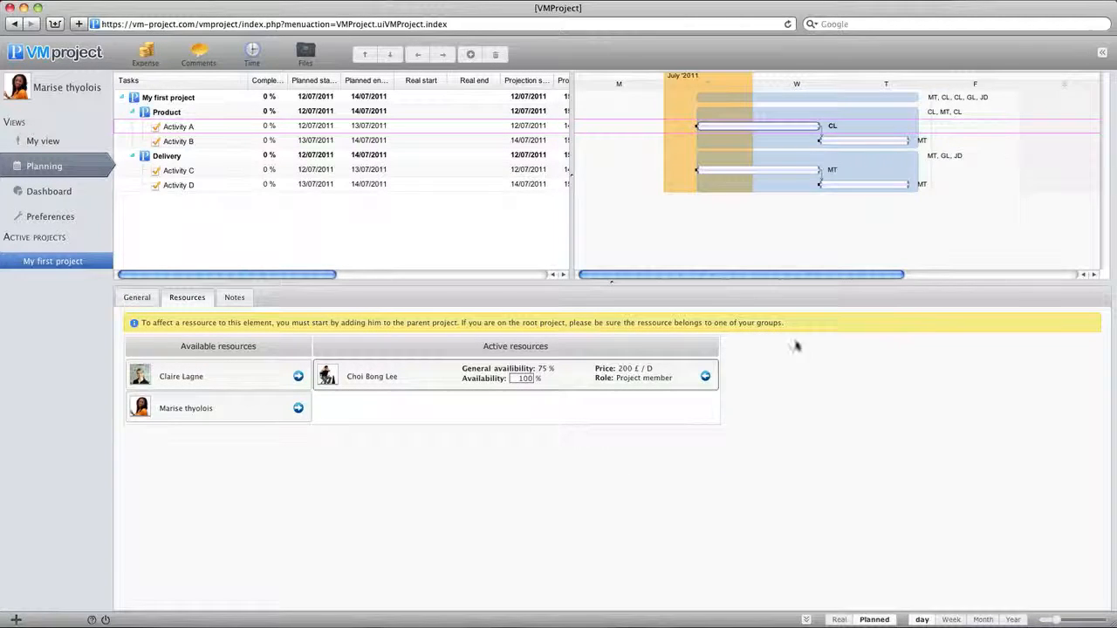
Step: Replace the project leader on Activity B with the second available member and recalculate the task's end date
click(262, 141)
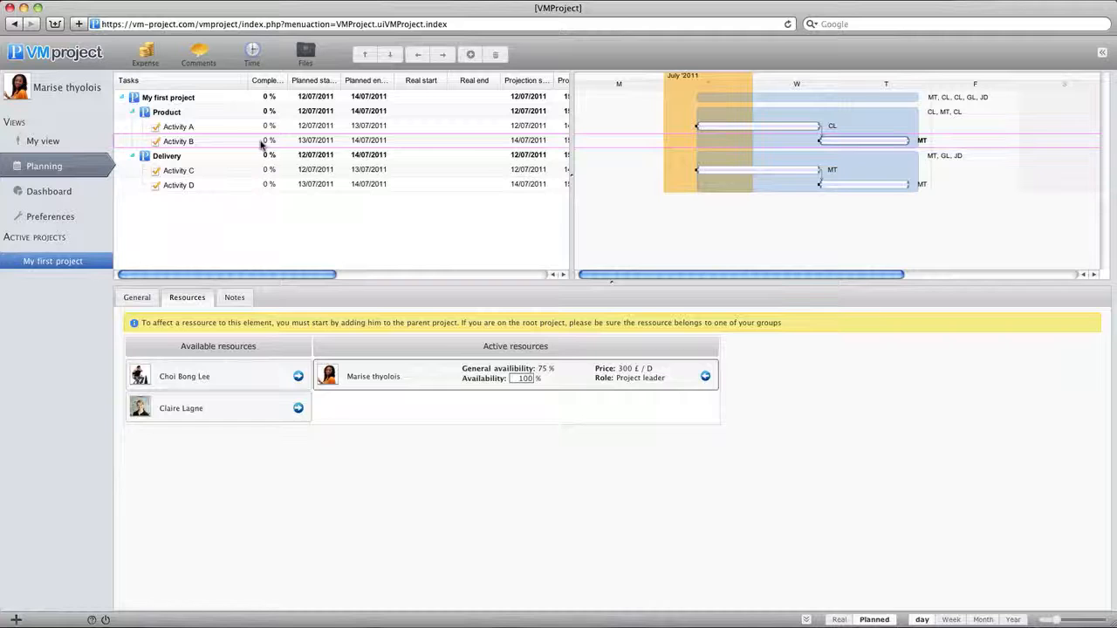
click(298, 407)
click(706, 408)
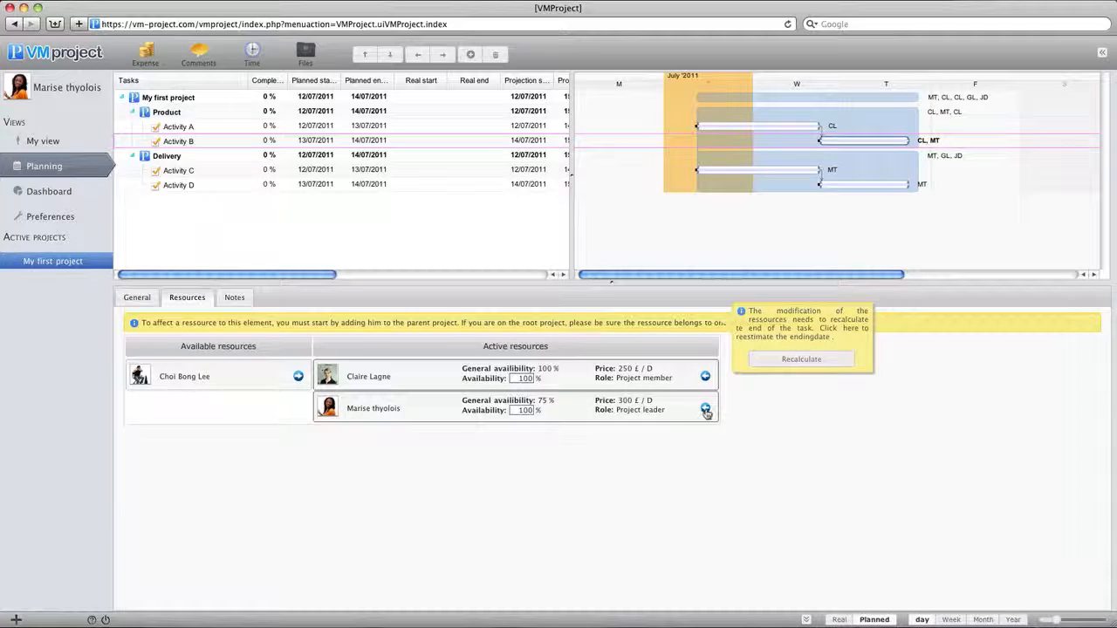
click(803, 358)
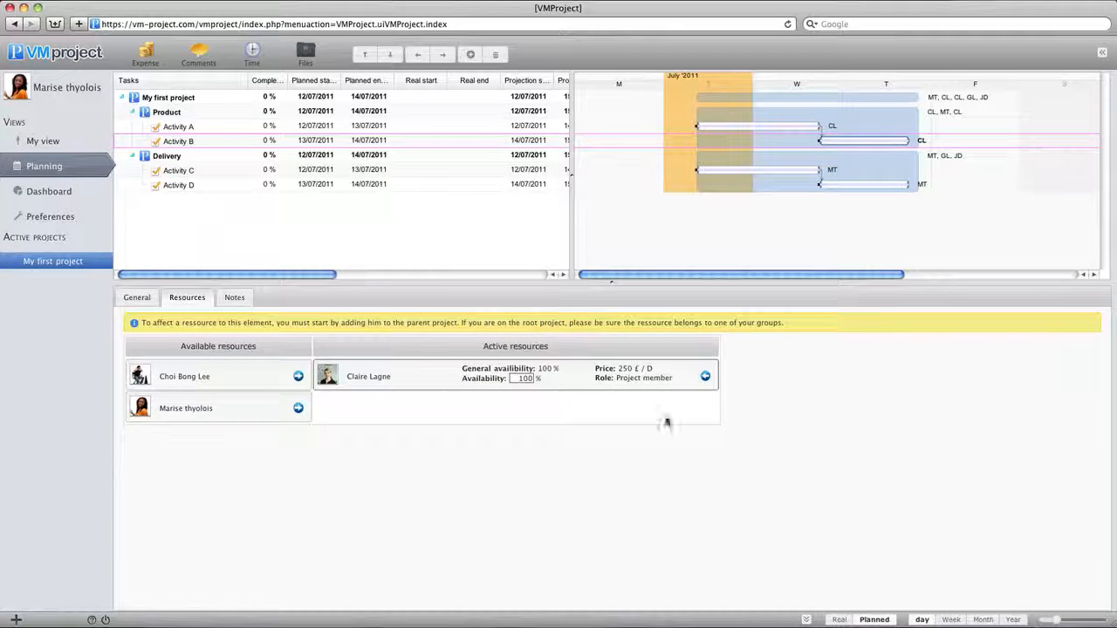
Step: Replace the project leader on Activity C with the first available member and recalculate the task's end date
click(207, 169)
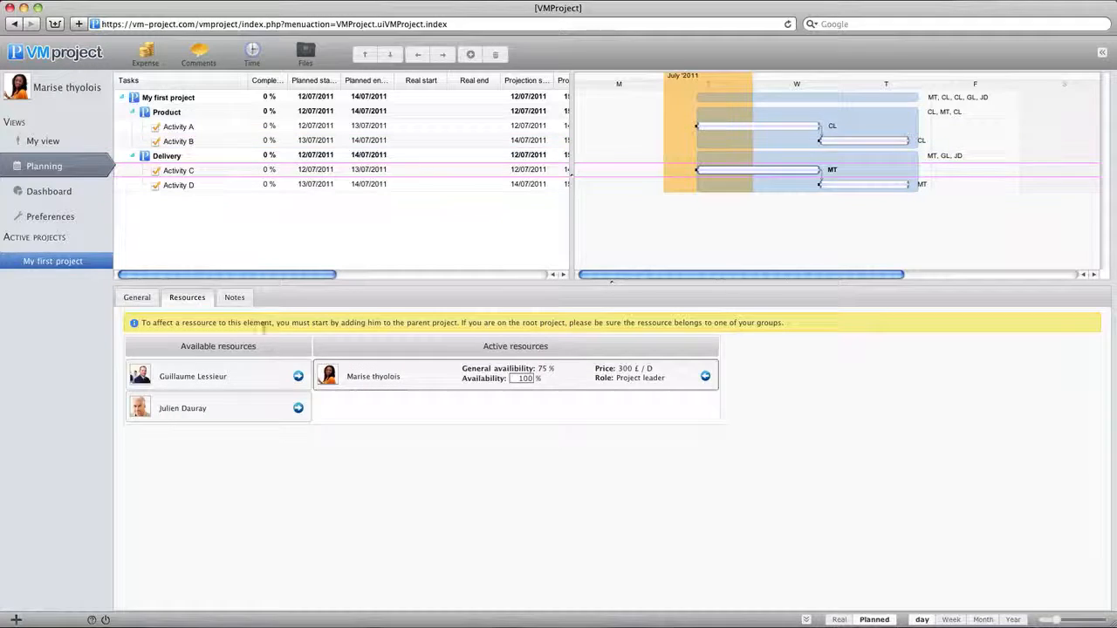
click(298, 376)
click(706, 408)
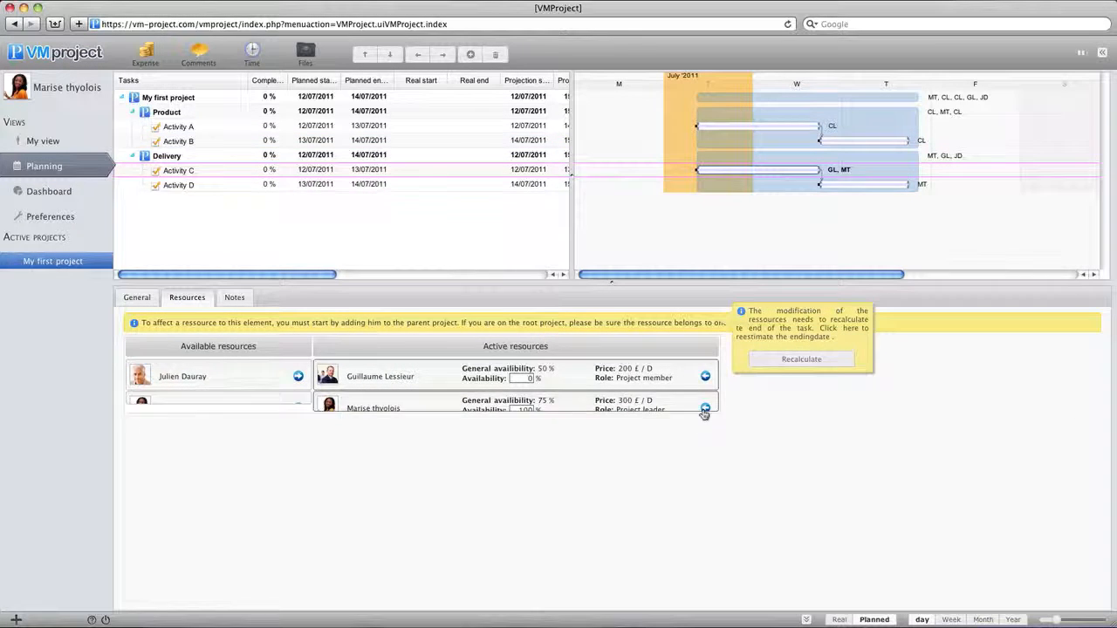
click(773, 365)
Step: Replace the project leader on Activity D with the second available member and recalculate the task's end date
click(210, 186)
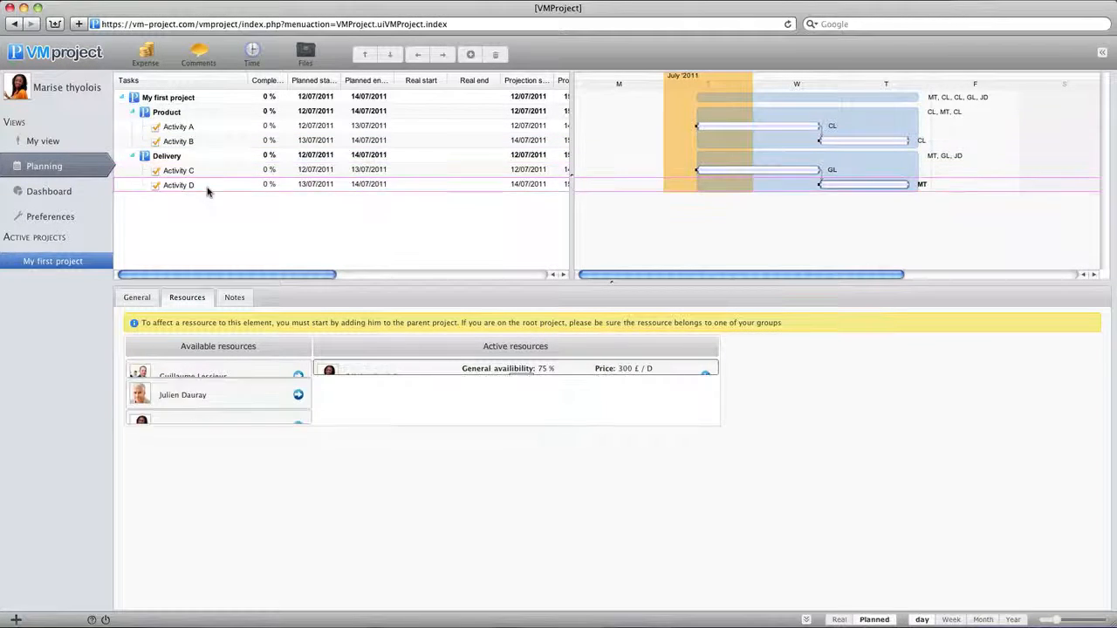
click(299, 408)
click(705, 407)
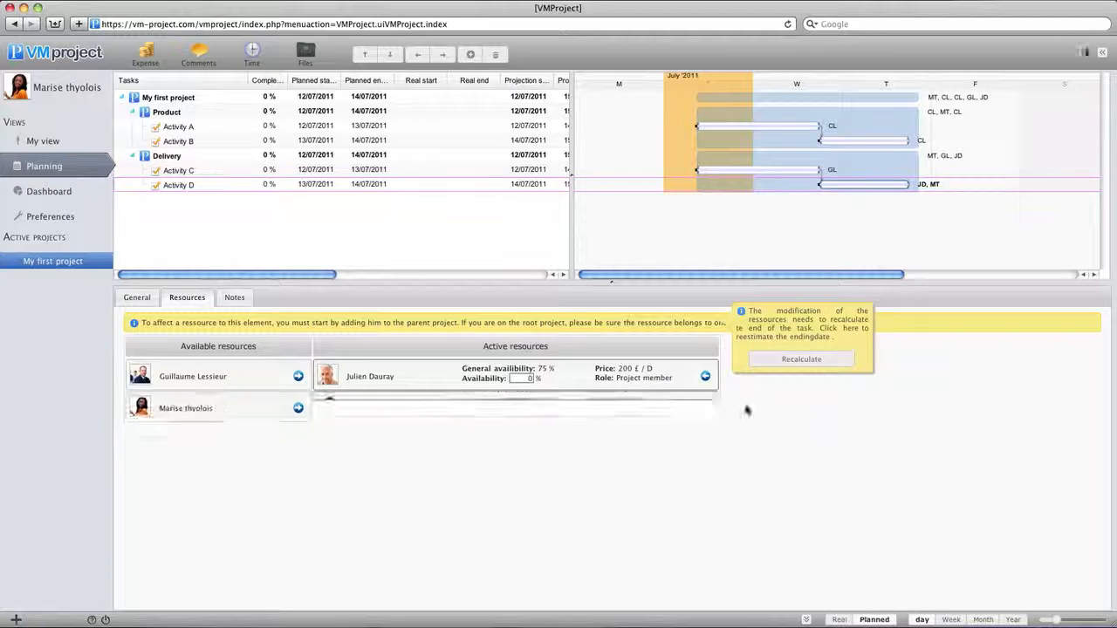
click(798, 365)
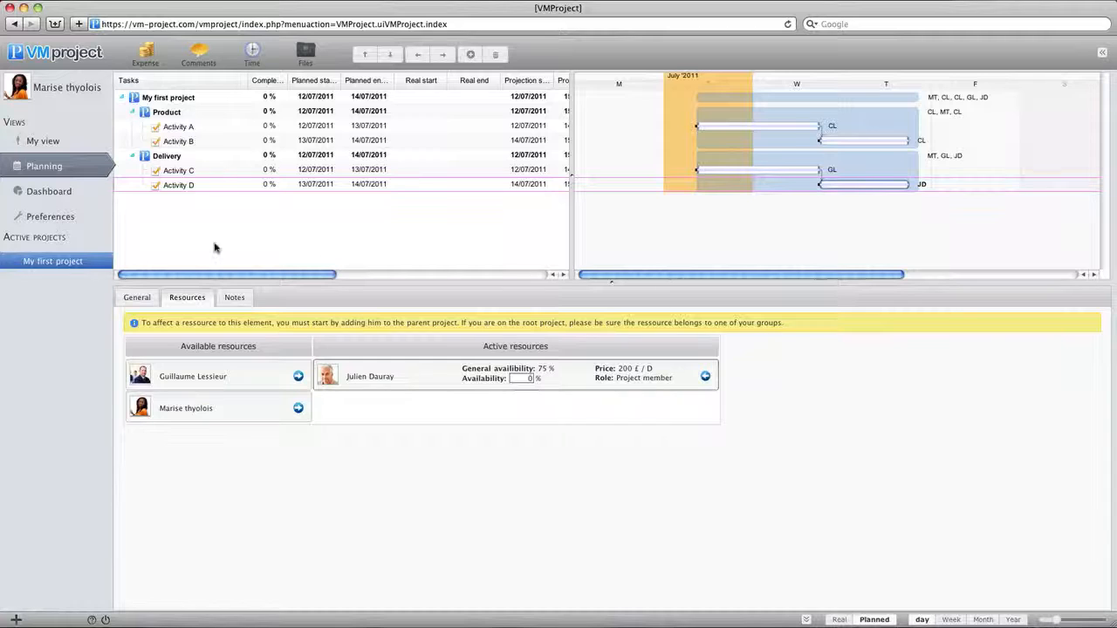
Step: Show Activity D's general details and switch the planning layout to the full-width task table
click(138, 298)
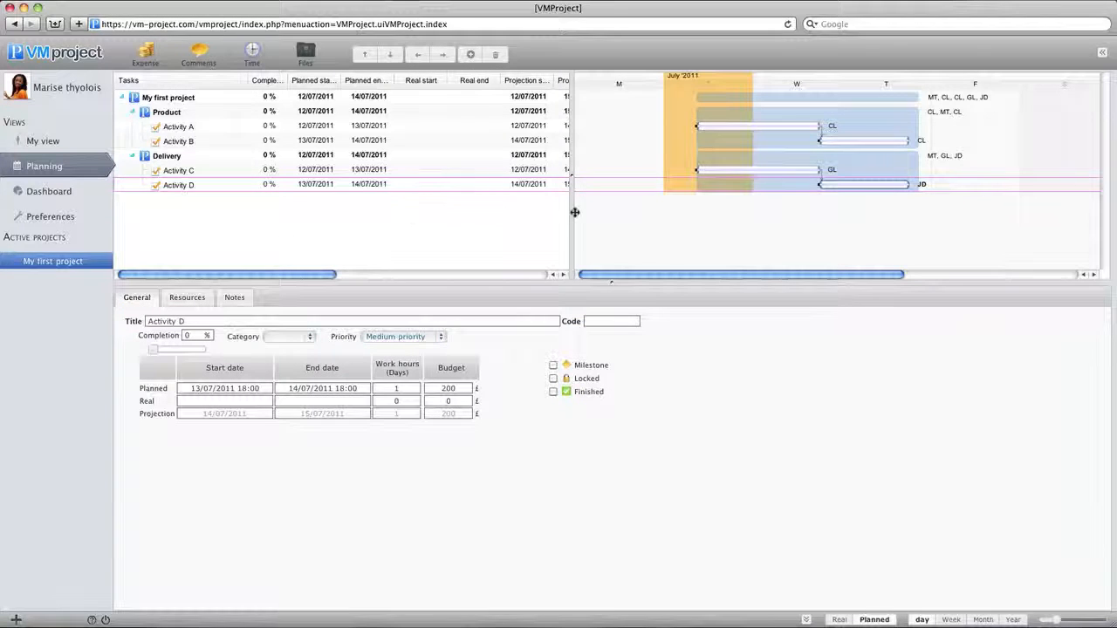
click(1102, 53)
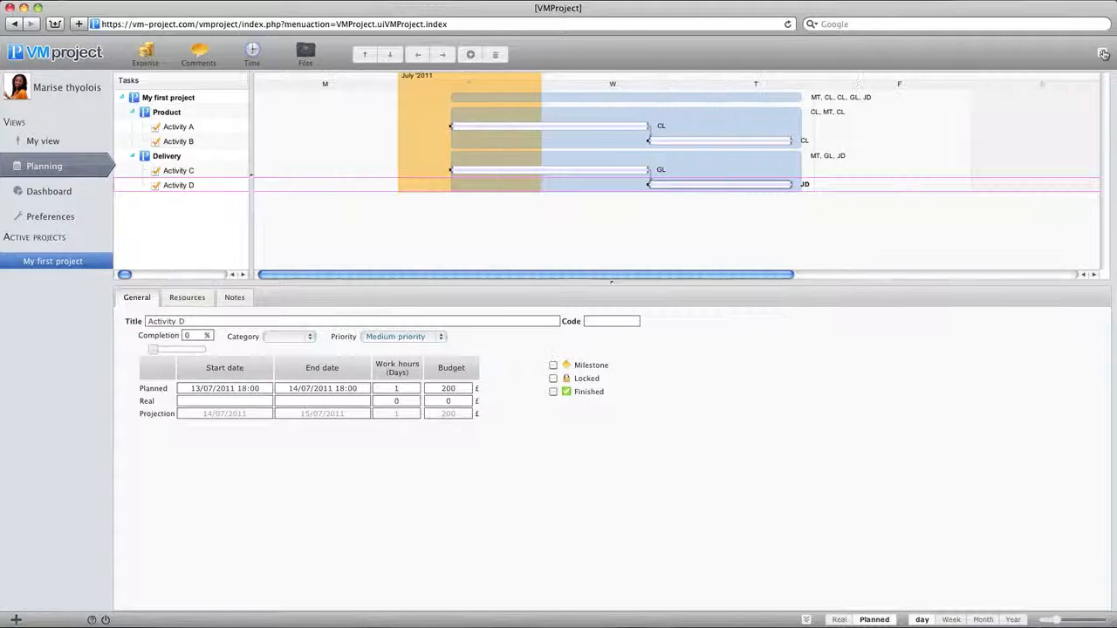
click(1103, 53)
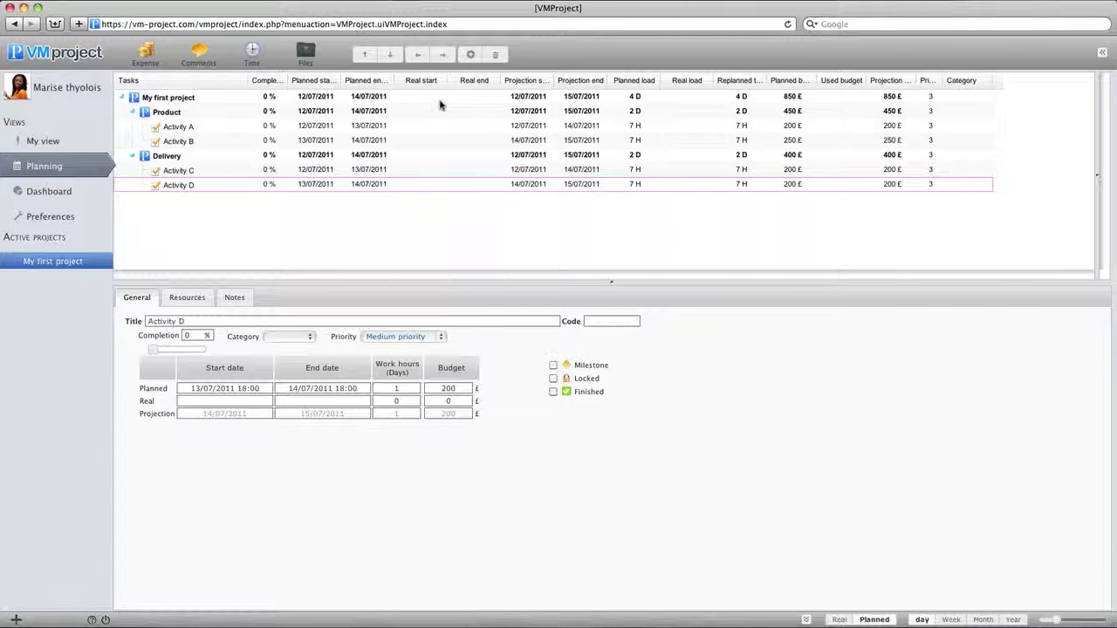
Step: Widen the Projection start column and return the planning to the split table and Gantt layout
drag(552, 80, 683, 81)
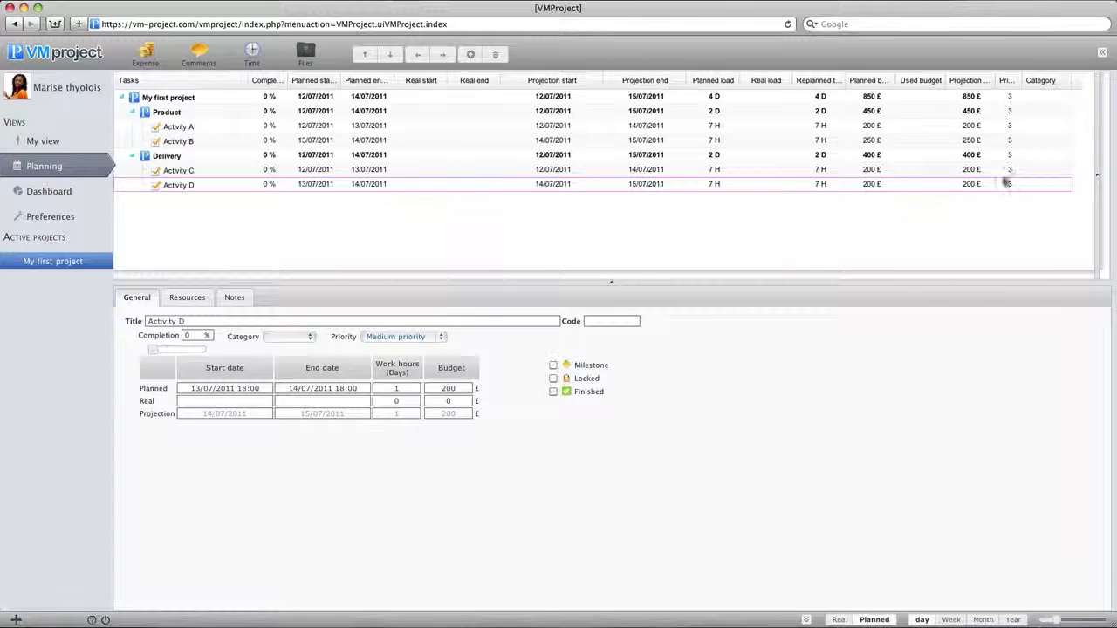
click(1101, 53)
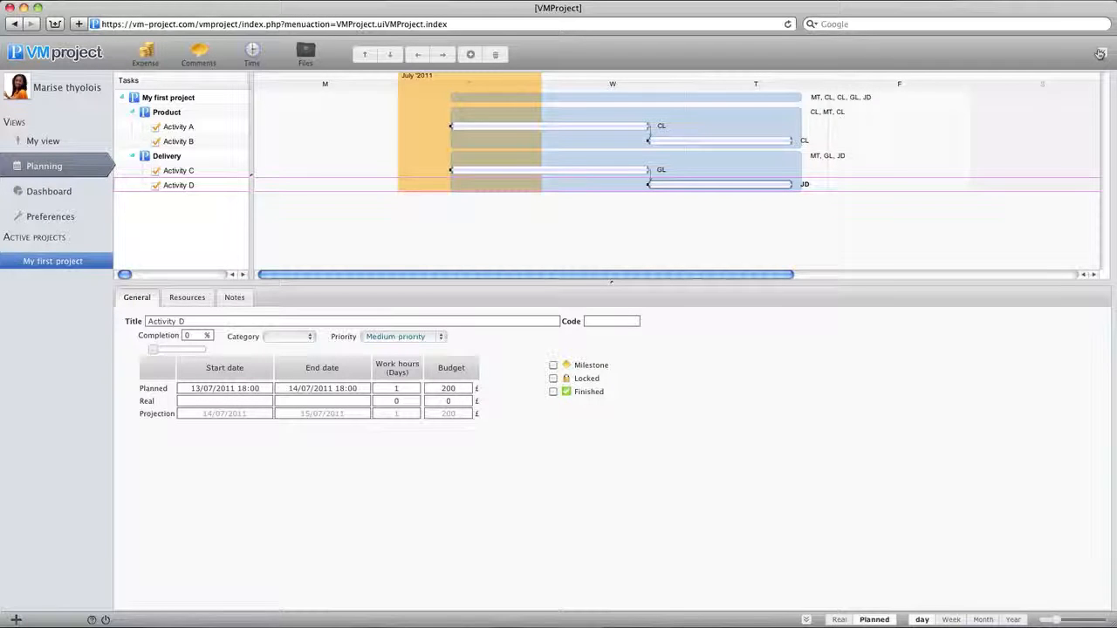
click(1101, 53)
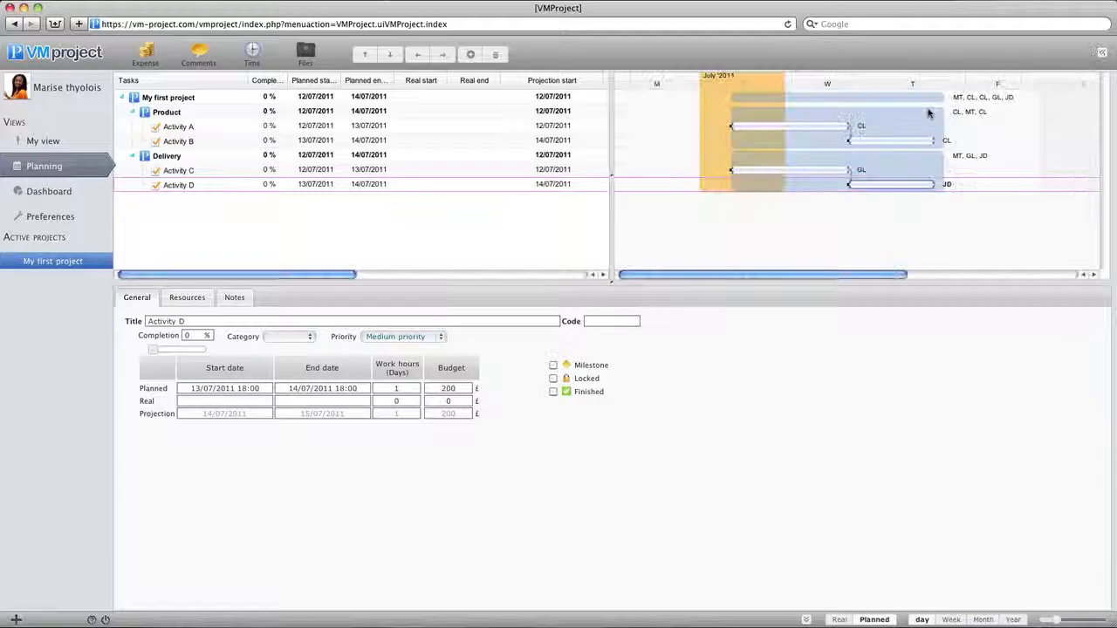